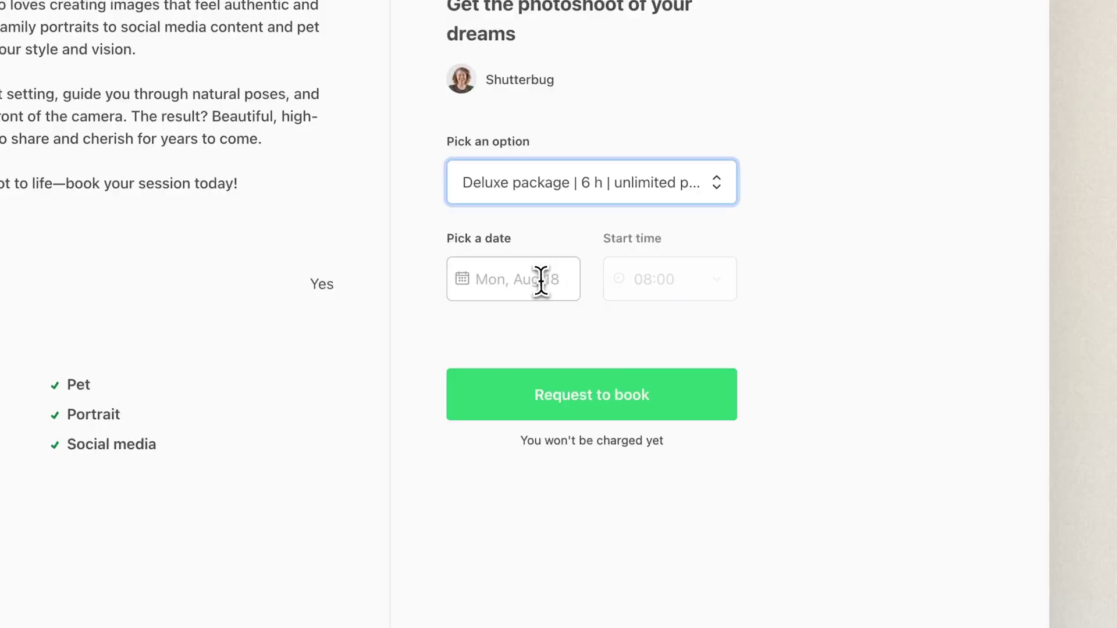
Step: Pick a September 2025 day for the photoshoot and view the available start times
left_click(541, 277)
left_click(703, 337)
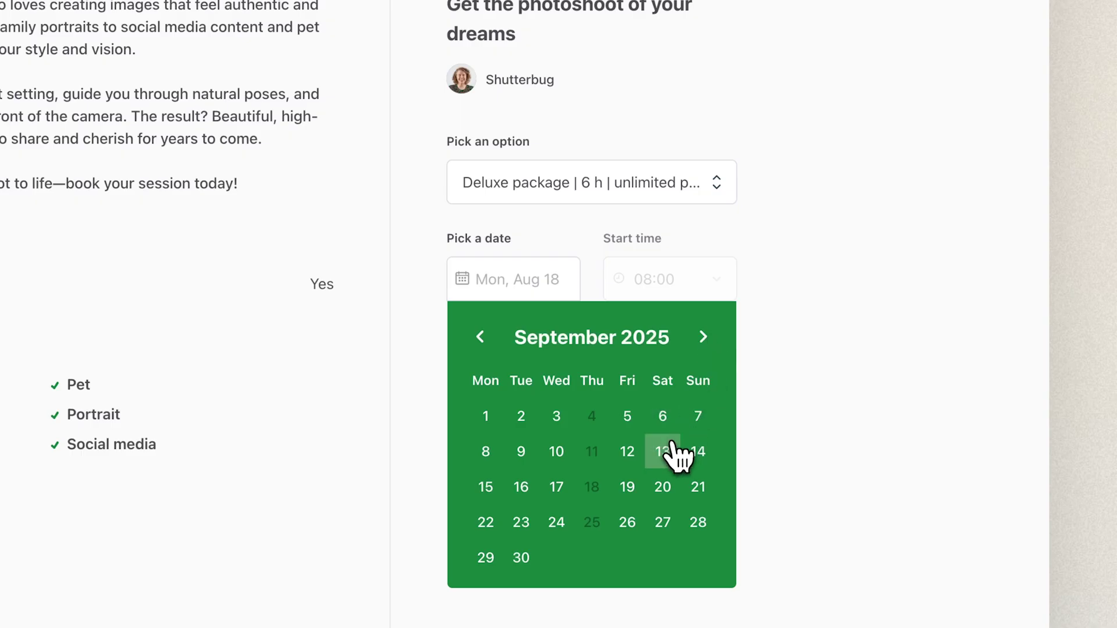
left_click(663, 420)
left_click(723, 289)
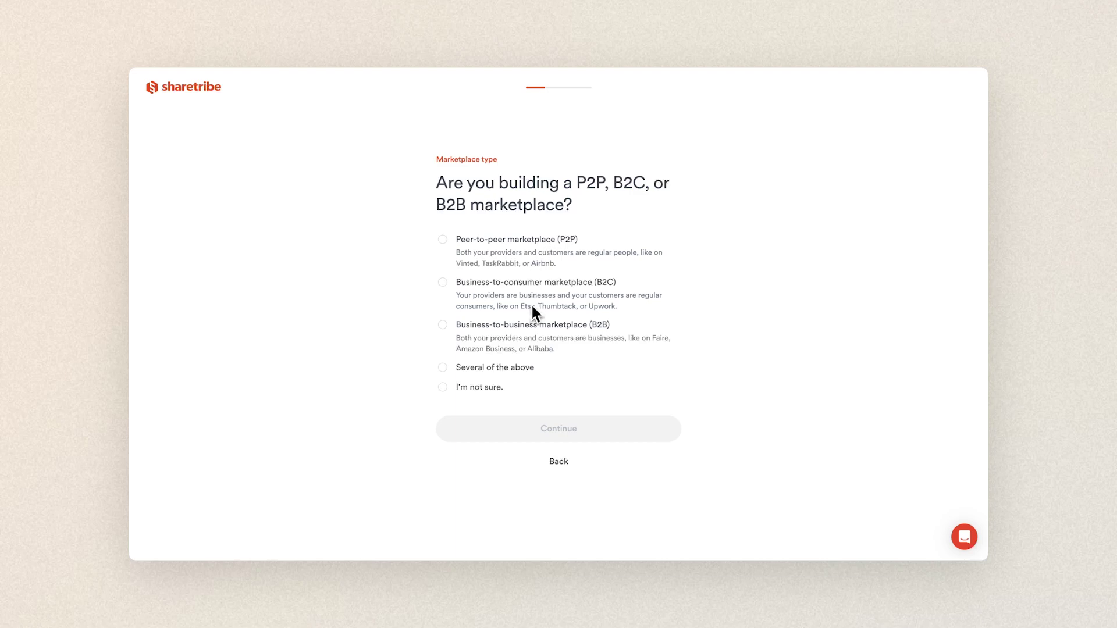
Step: Answer onboarding: customers buy services, book from a calendar, different price per service type
left_click(661, 437)
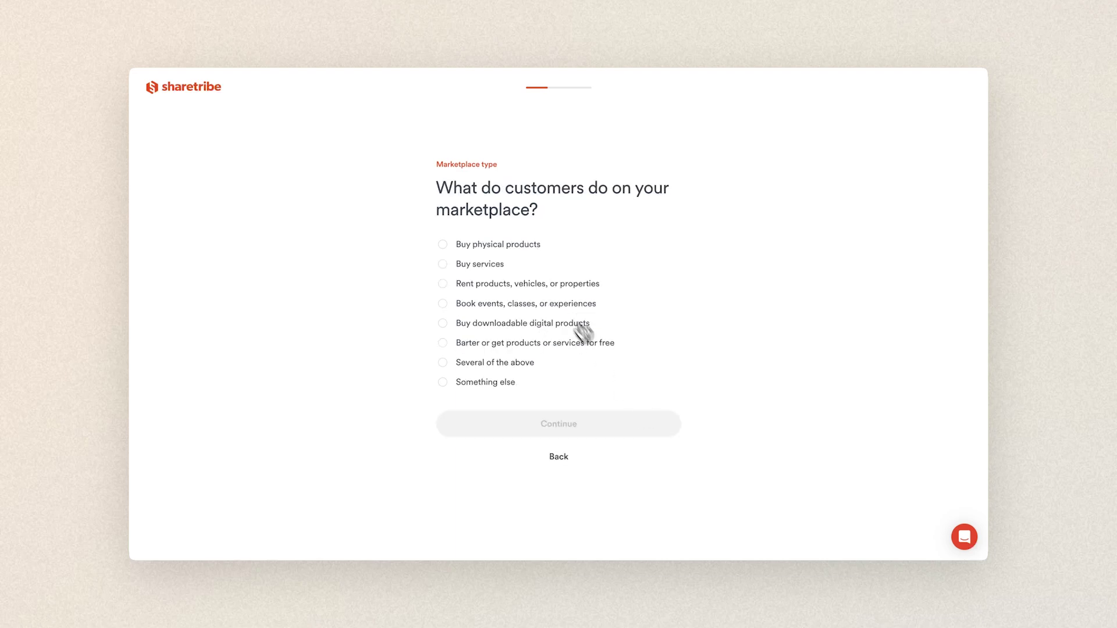
left_click(671, 428)
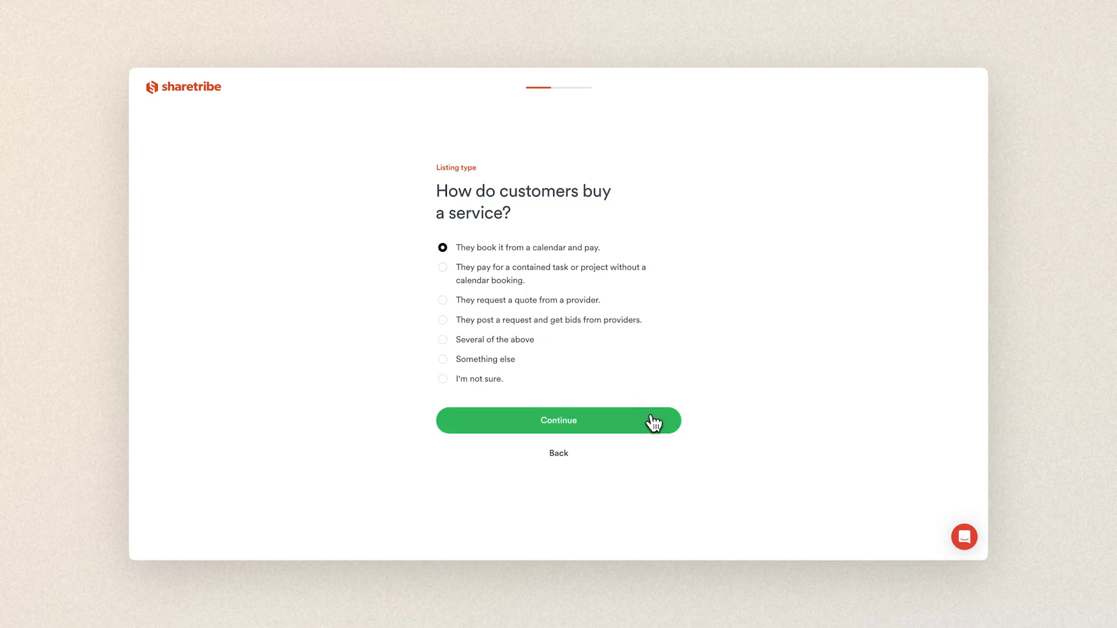
left_click(654, 421)
left_click(482, 345)
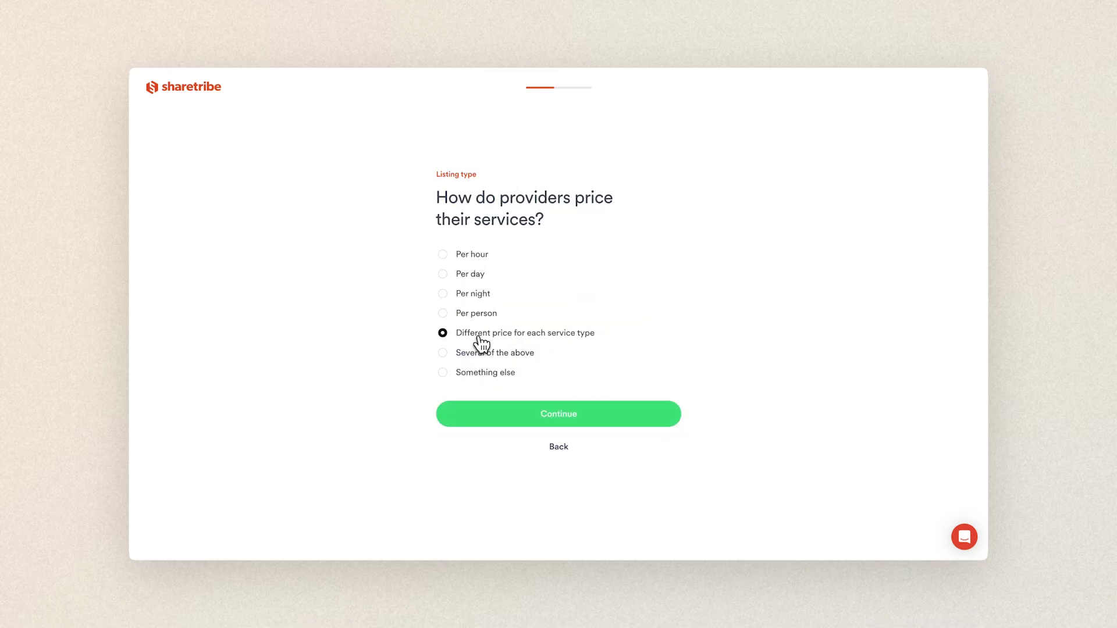
left_click(658, 420)
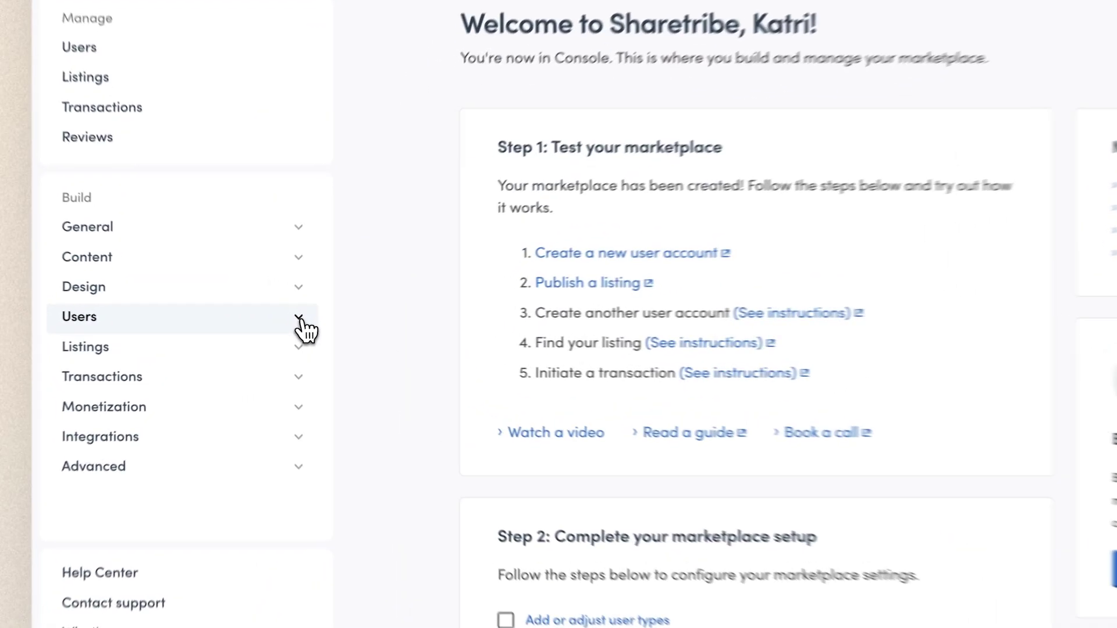
Step: Expand Users under Build and go to the User types page
left_click(284, 322)
left_click(280, 348)
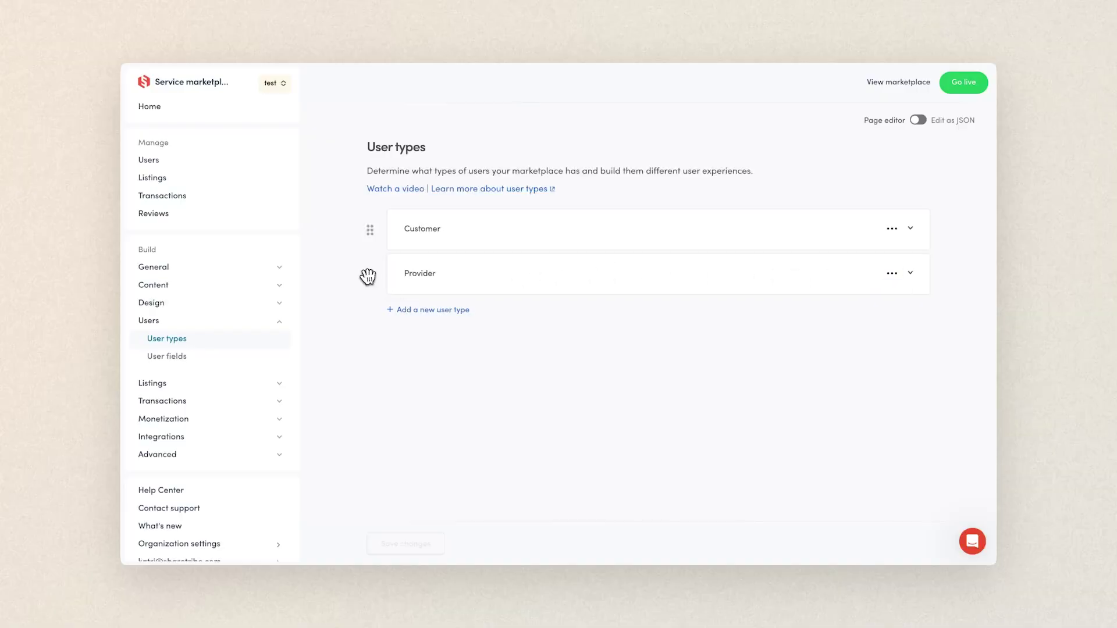
Step: Move Provider above Customer and rename it Photographer with ID 'photographer'
left_click_drag(367, 277, 366, 232)
left_click(910, 229)
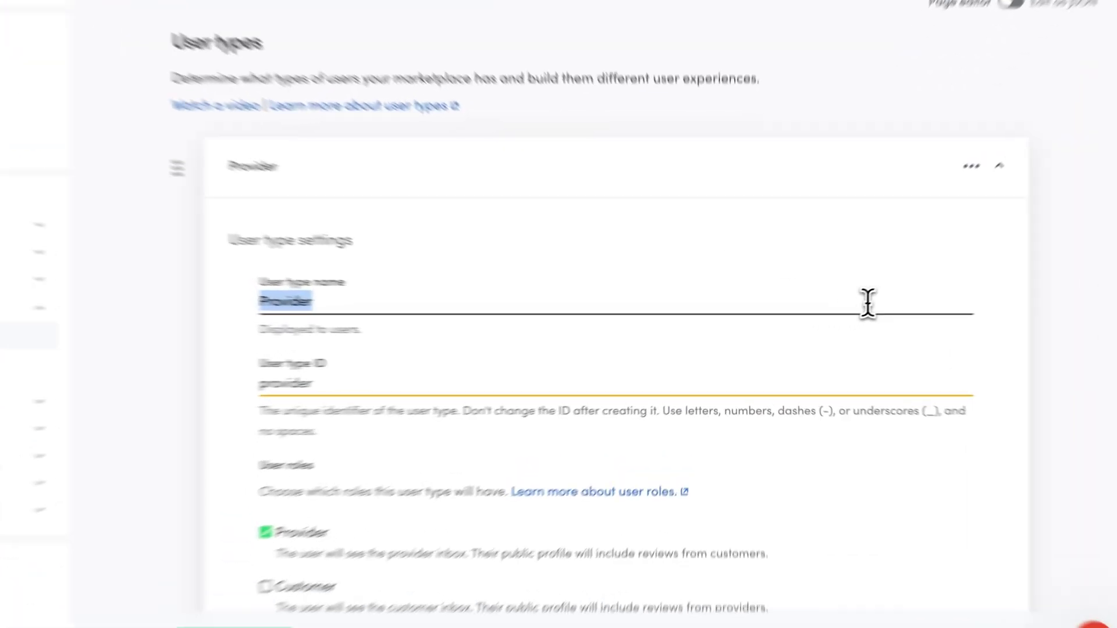
type("Photograph")
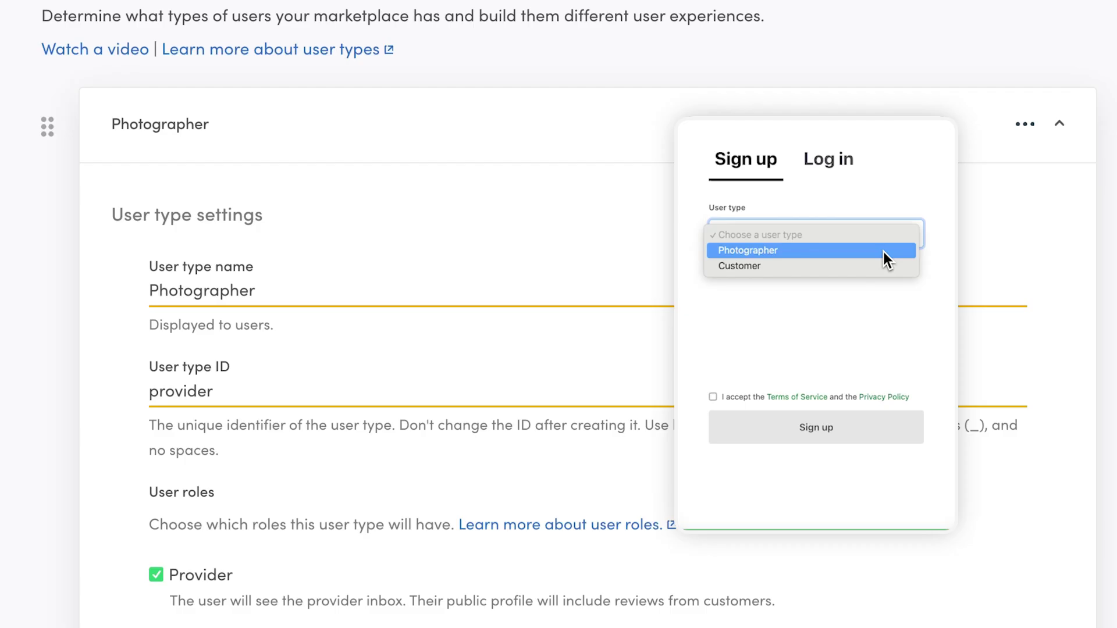
key("Tab")
key("Tab")
type("photographer")
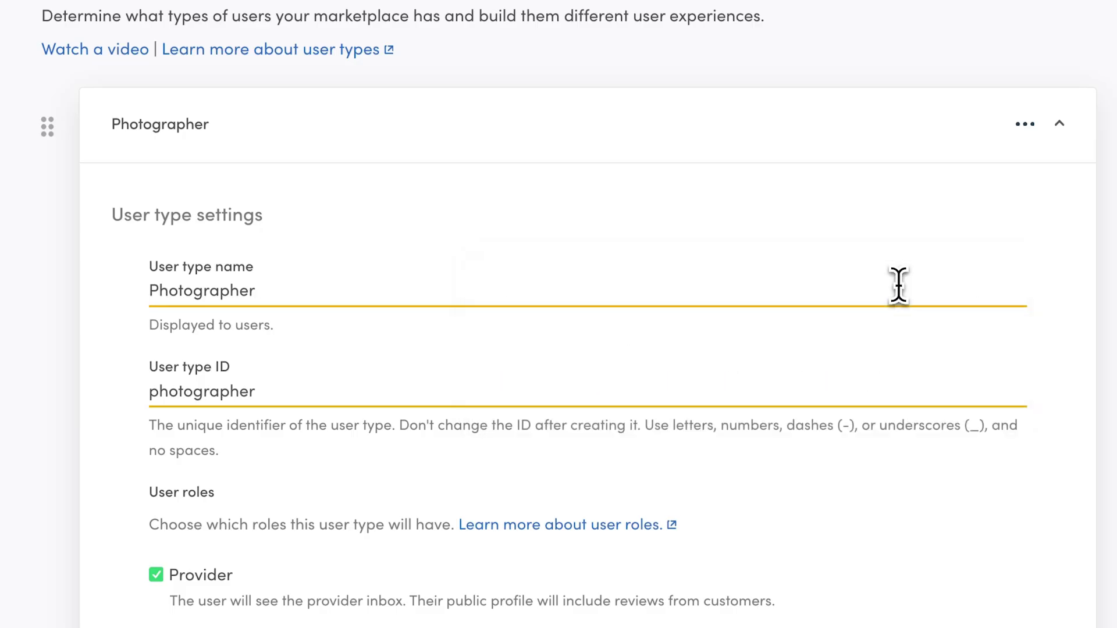
scroll(558, 314, "down", 4)
scroll(559, 314, "down", 3)
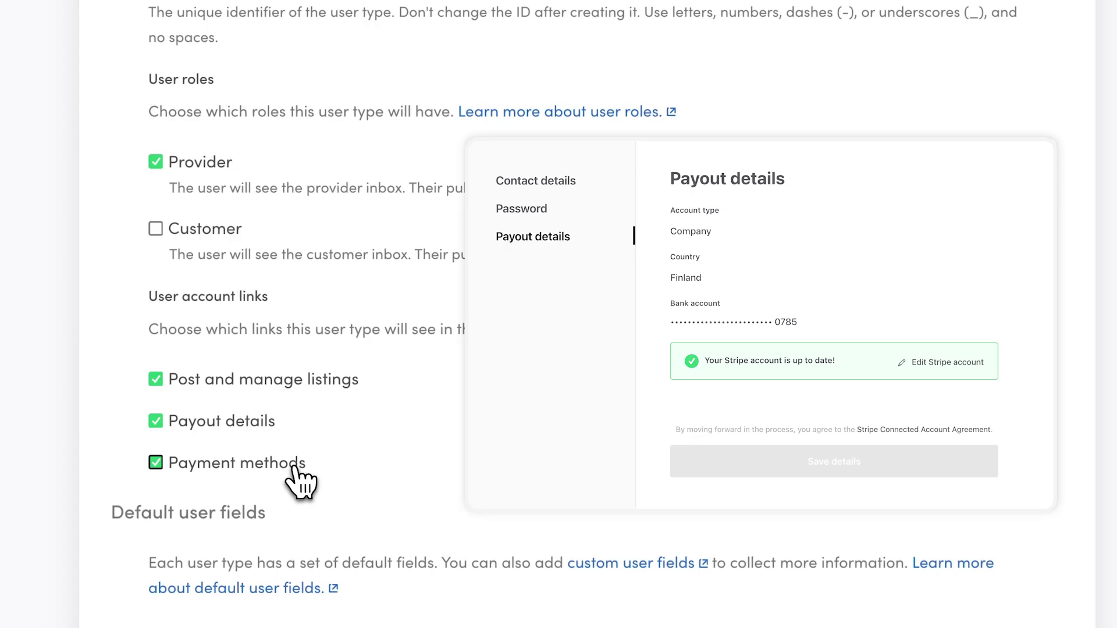
Step: Remove the Payment methods account link for Photographer, keeping display name optional
left_click(293, 466)
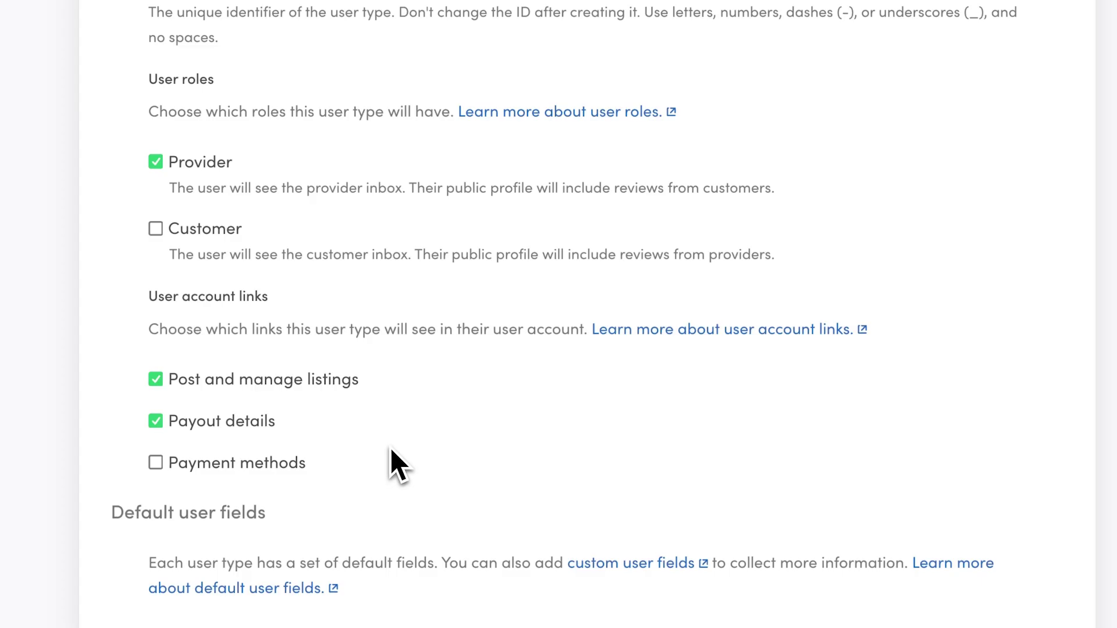
scroll(390, 449, "down", 6)
scroll(391, 449, "down", 2)
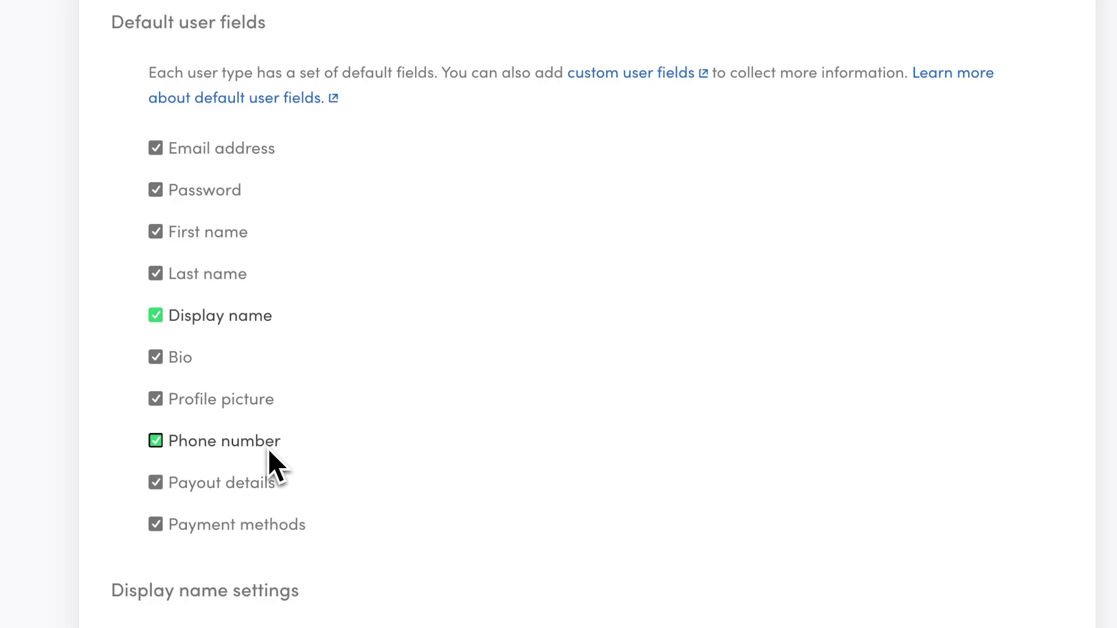
scroll(466, 530, "down", 5)
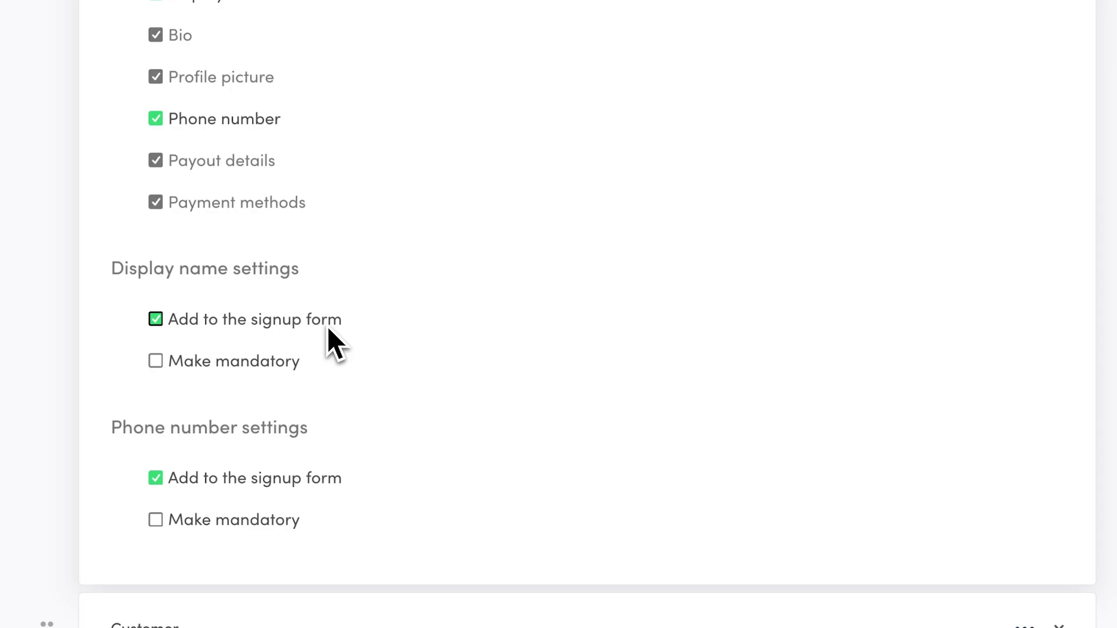
left_click(286, 368)
left_click(285, 368)
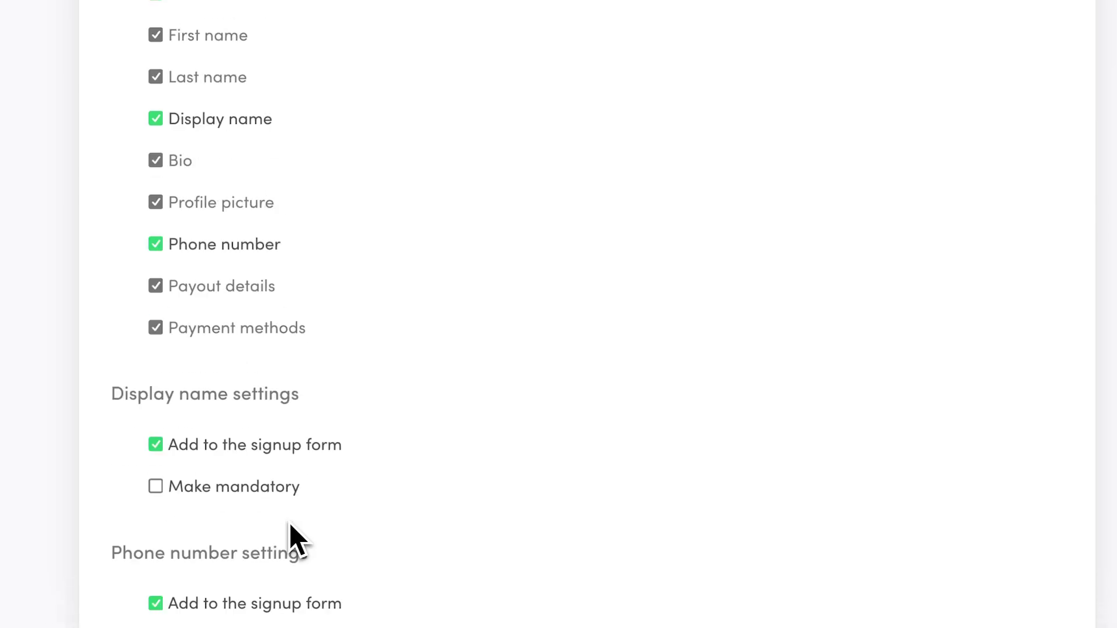
Step: Collapse the Photographer card and expand the Customer user type settings
scroll(289, 522, "up", 15)
left_click(295, 203)
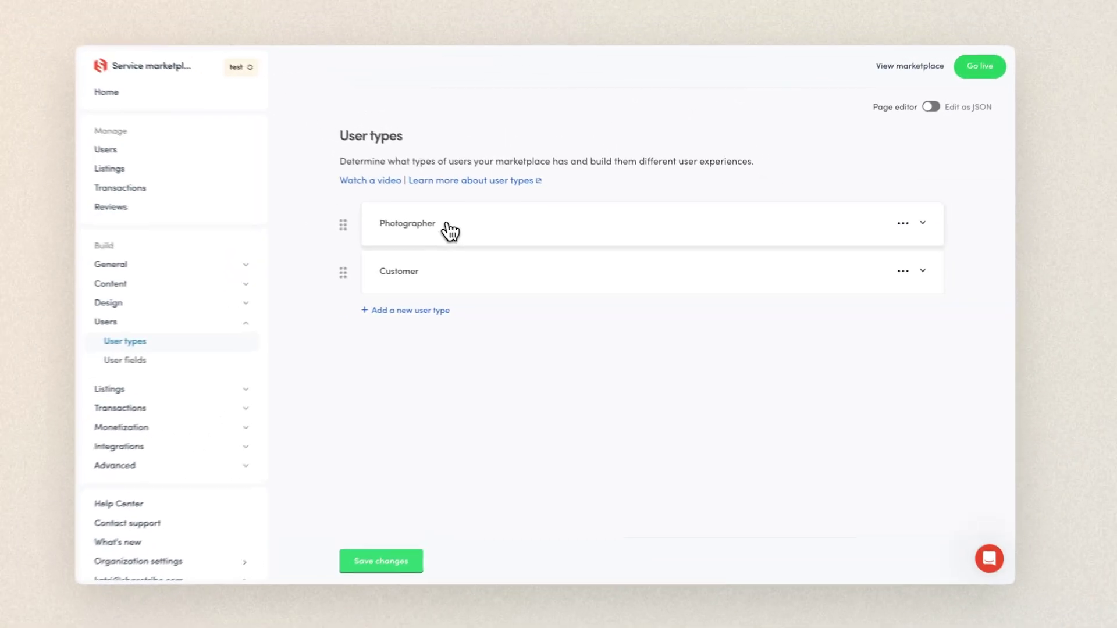
left_click(552, 277)
scroll(792, 344, "down", 2)
Step: Review the Customer settings, collapse the card and save the user type changes
scroll(795, 347, "down", 3)
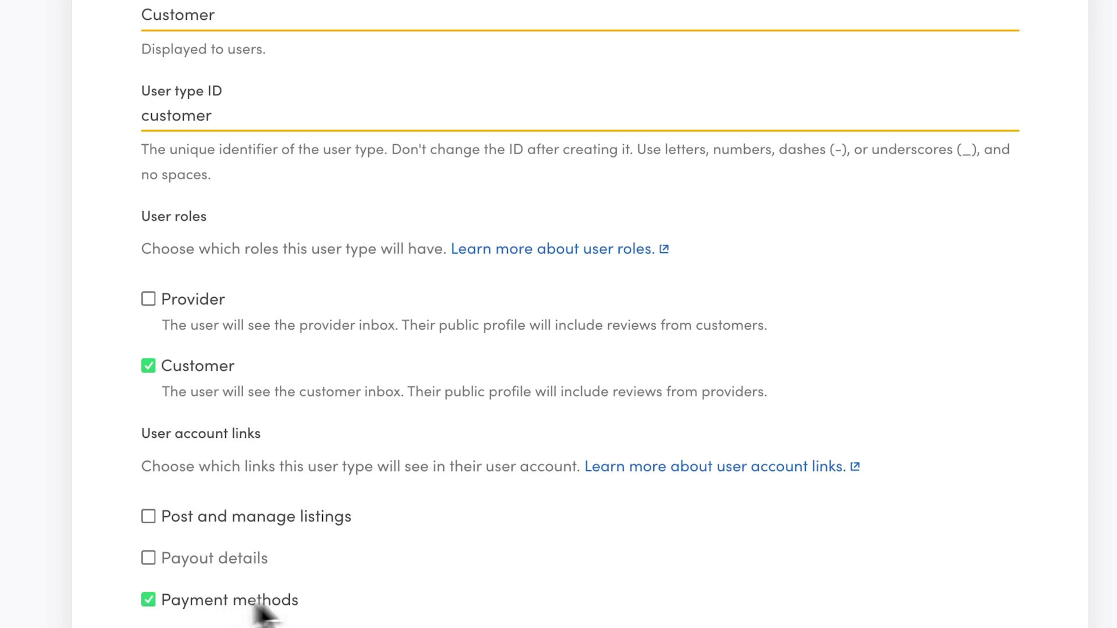
scroll(559, 315, "down", 10)
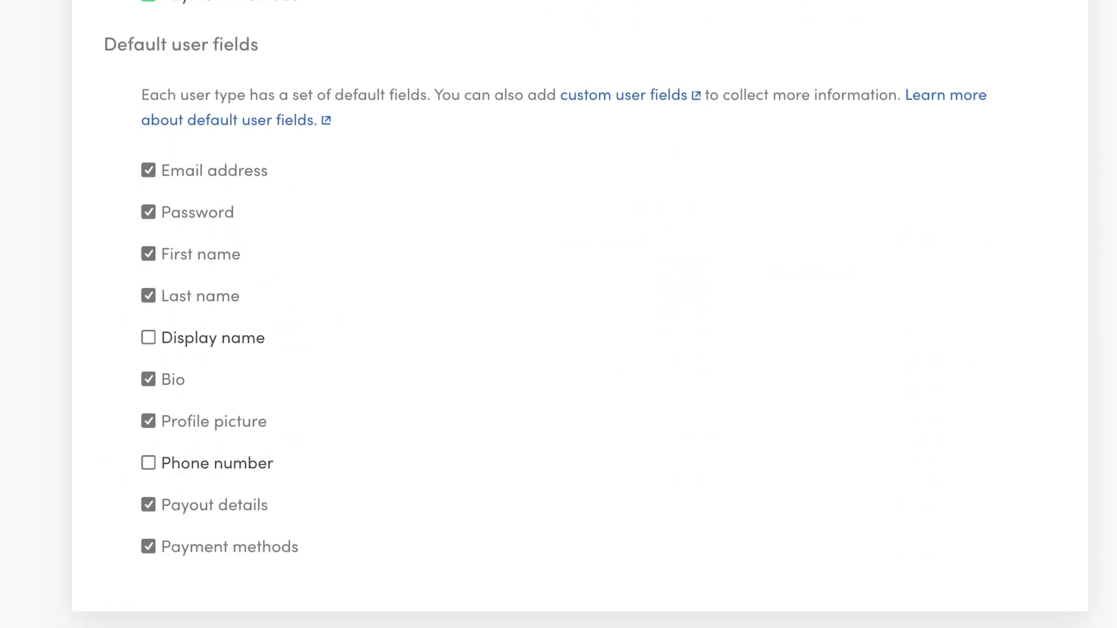
scroll(634, 497, "up", 10)
left_click(573, 283)
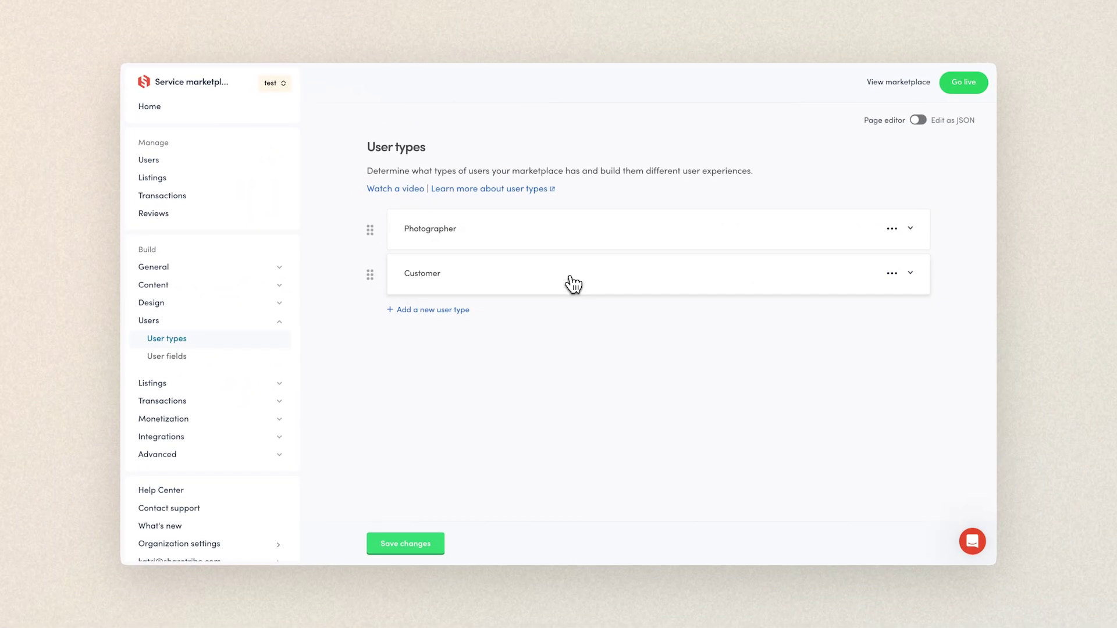
left_click(391, 545)
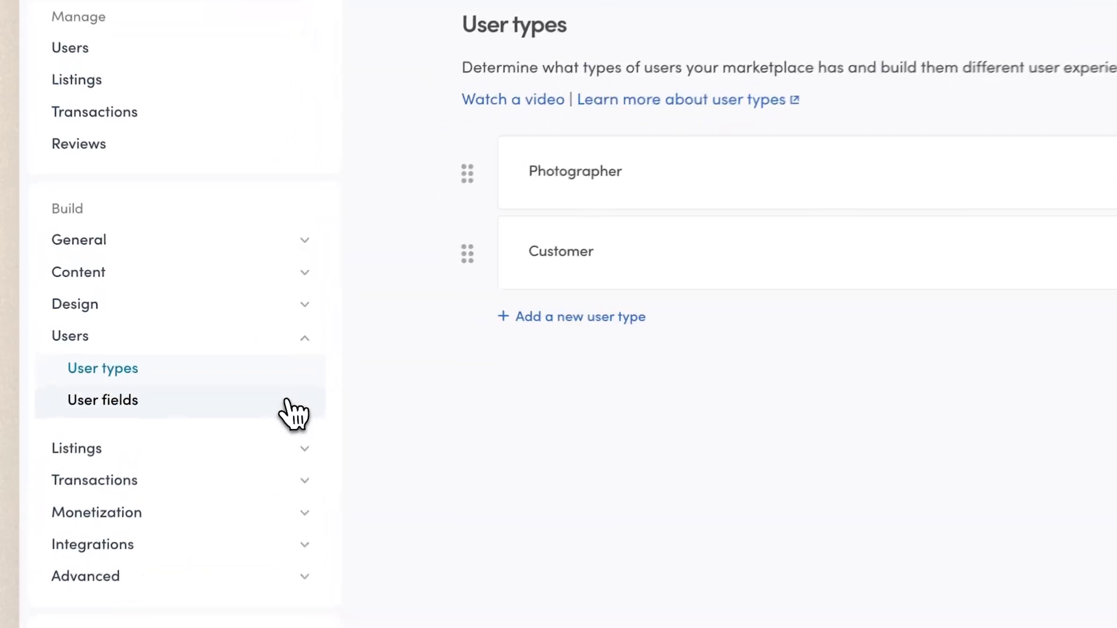
Step: Go to User fields in the Users sidebar group
left_click(294, 415)
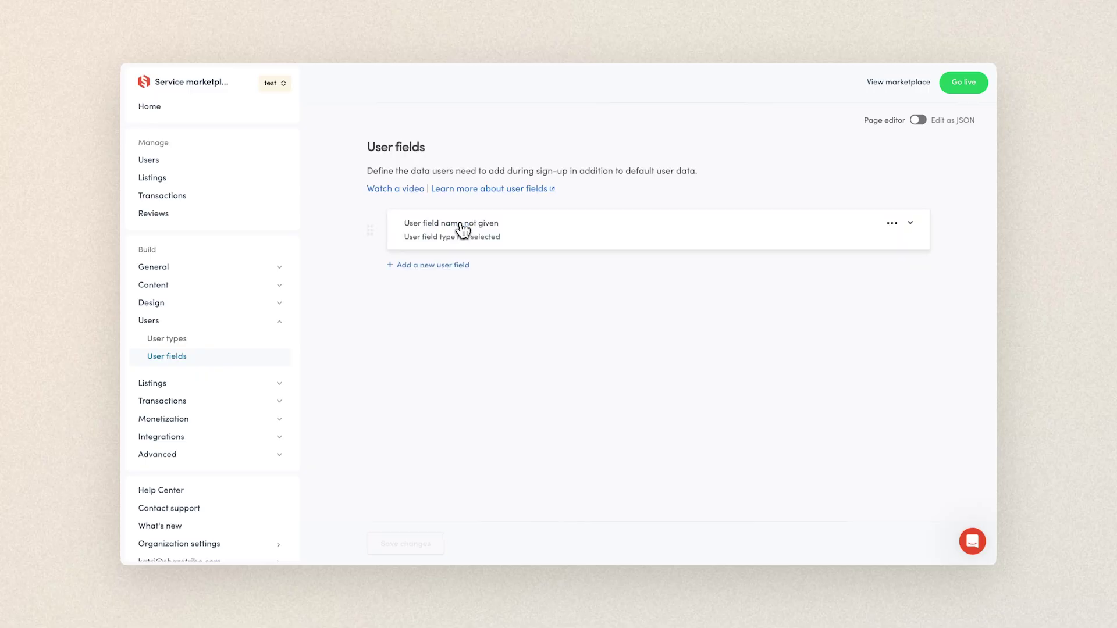
Step: Add a free-text user field 'Link to portfolio or website' with ID 'portfolio'
left_click(462, 227)
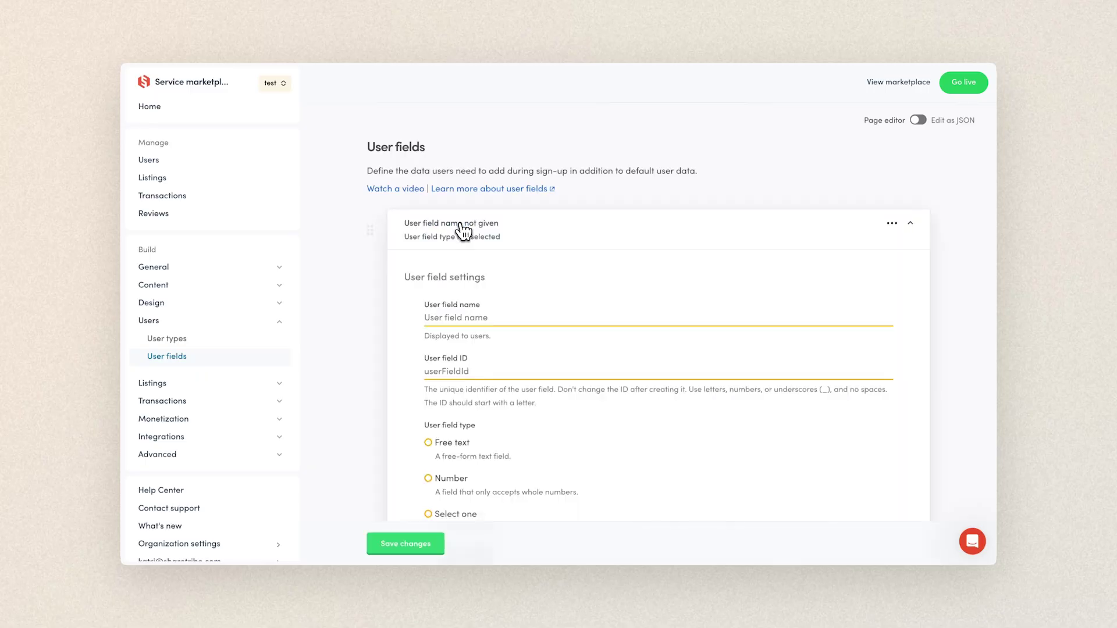
left_click(553, 318)
type("Link t")
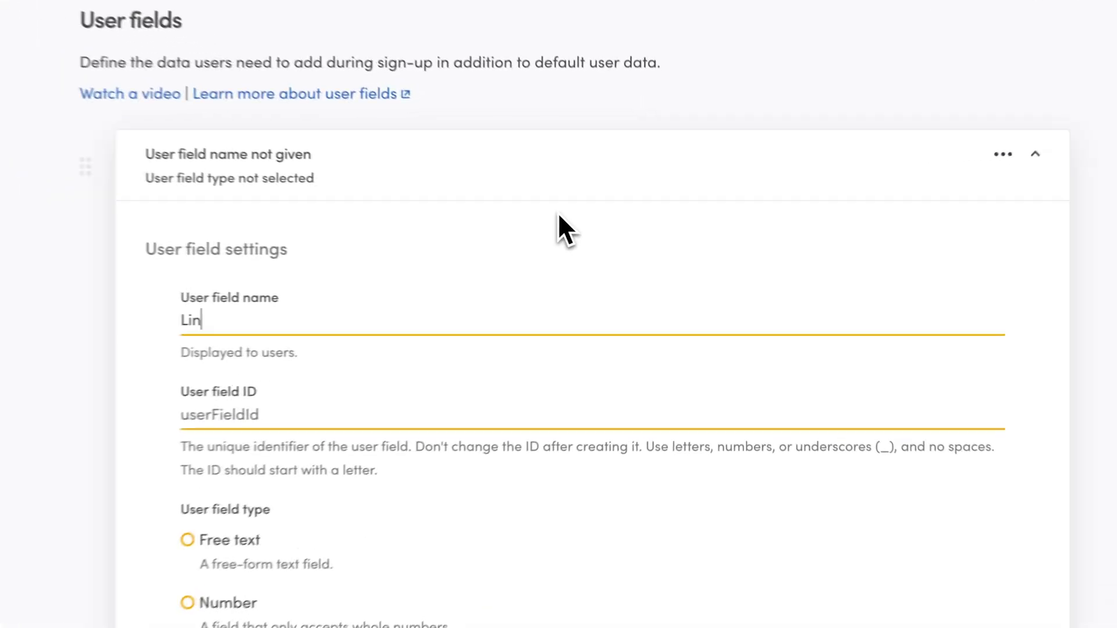
type("o portfoli")
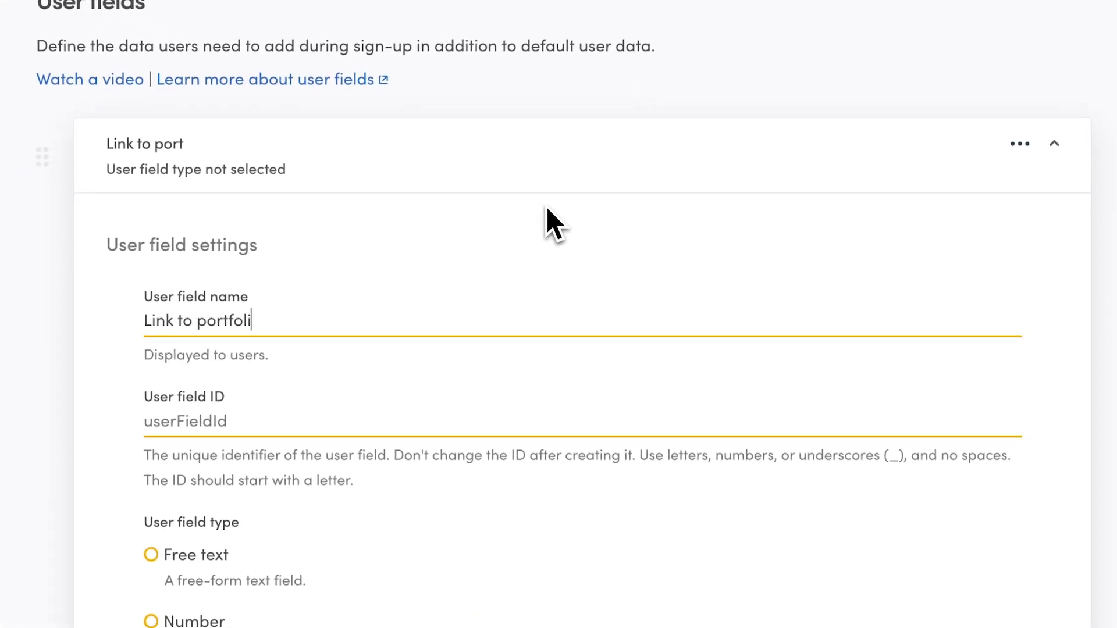
type("o or website")
key("Tab")
type("portfolio")
scroll(1071, 483, "down", 5)
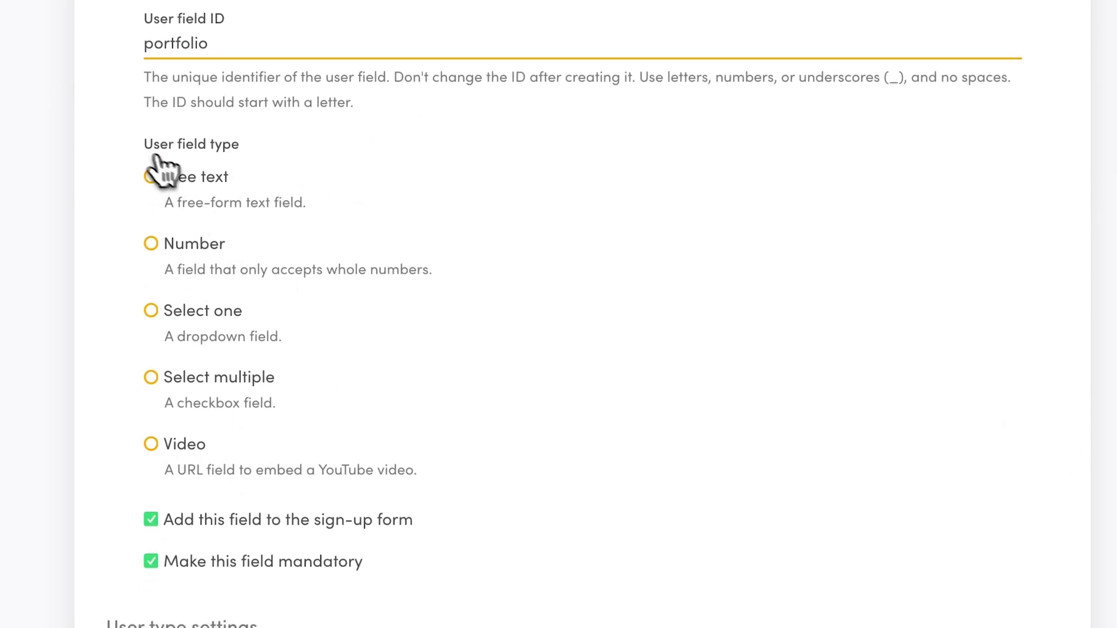
left_click(151, 178)
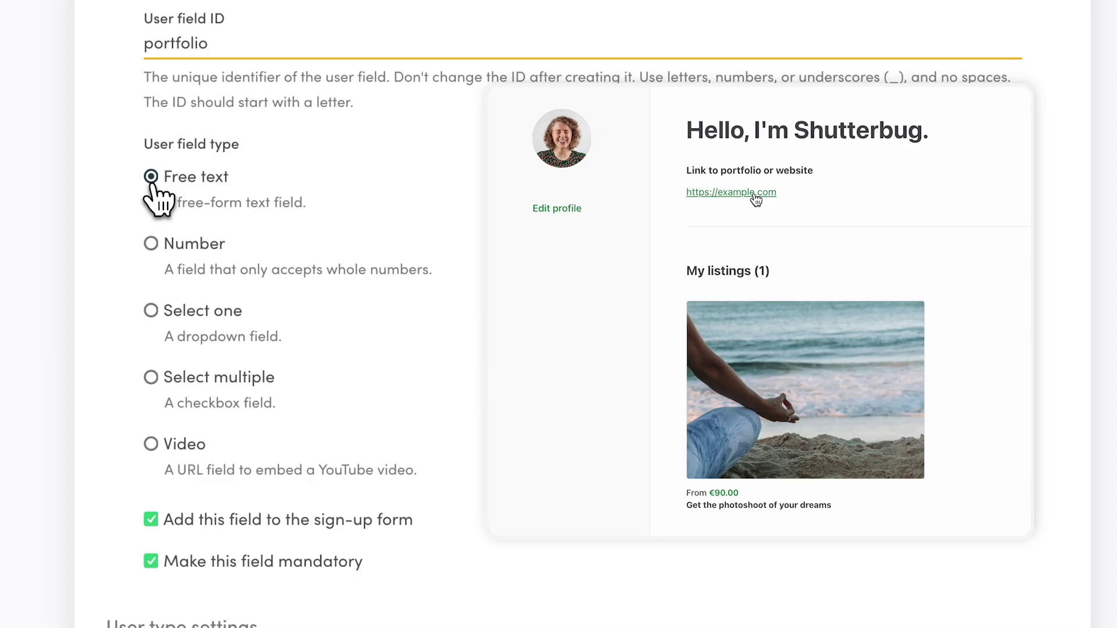
Step: Make the field optional, limit it to user type 'photographer', and save
scroll(584, 349, "down", 2)
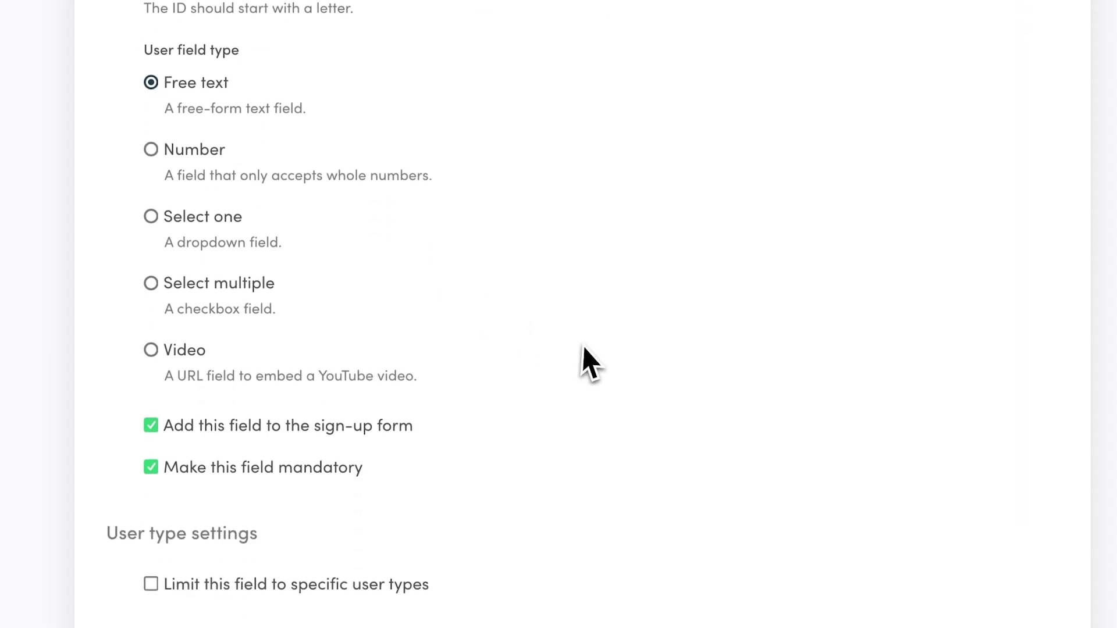
scroll(584, 348, "down", 1)
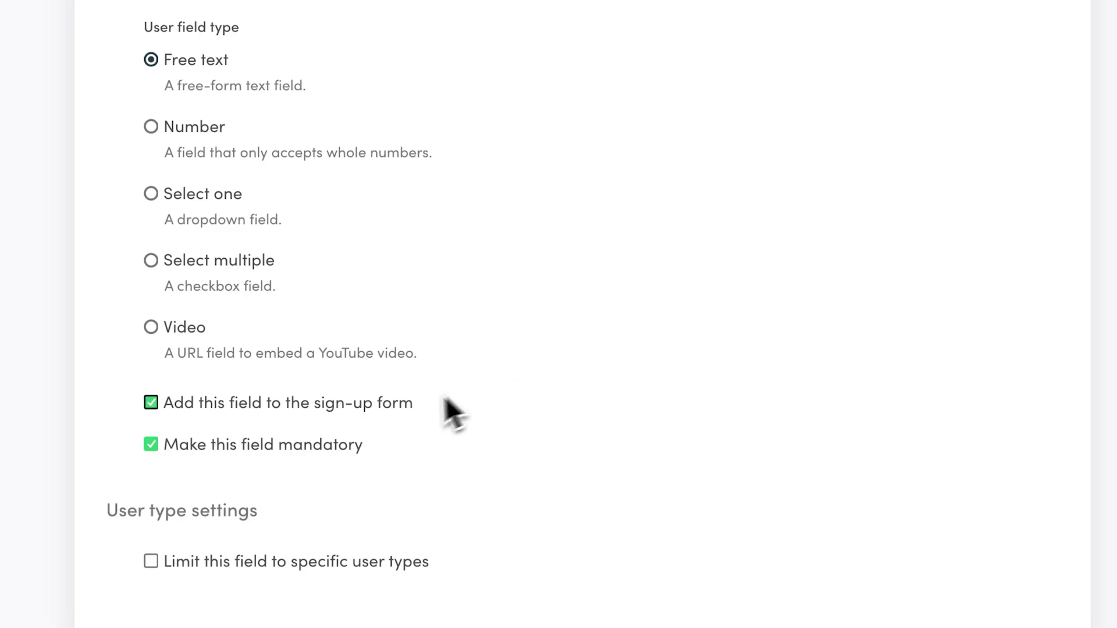
left_click(317, 445)
scroll(323, 451, "down", 2)
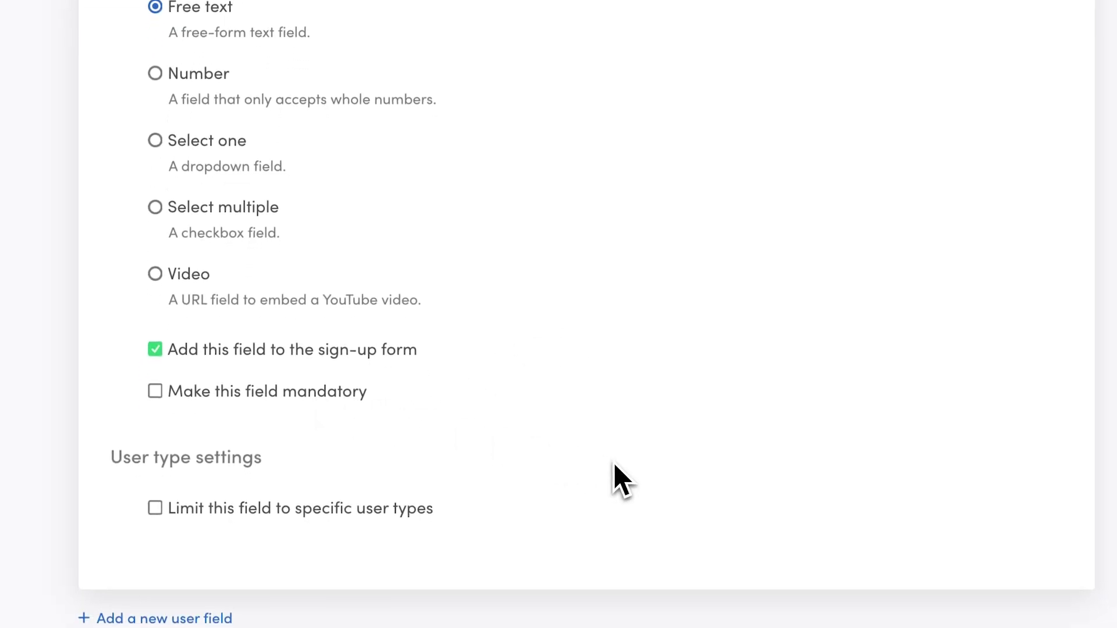
left_click(363, 515)
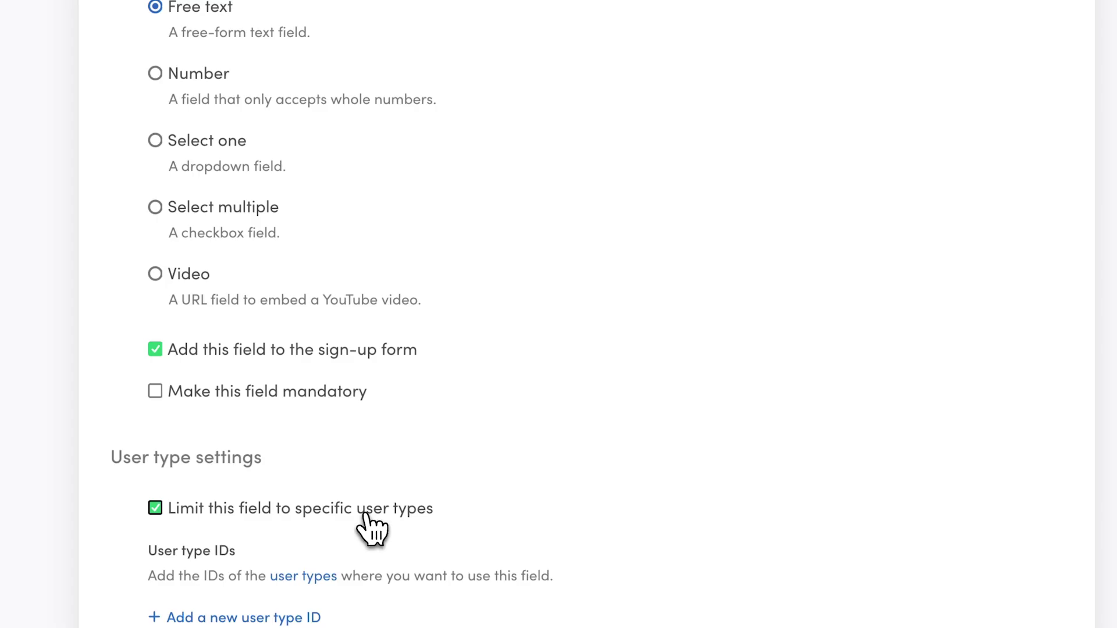
scroll(722, 471, "down", 4)
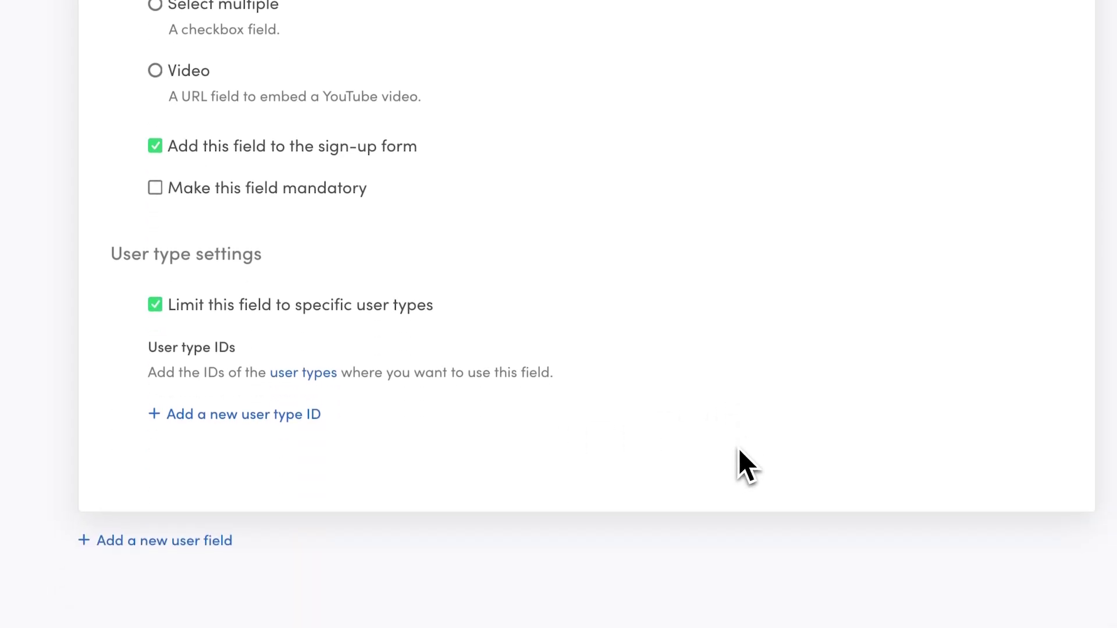
left_click(287, 413)
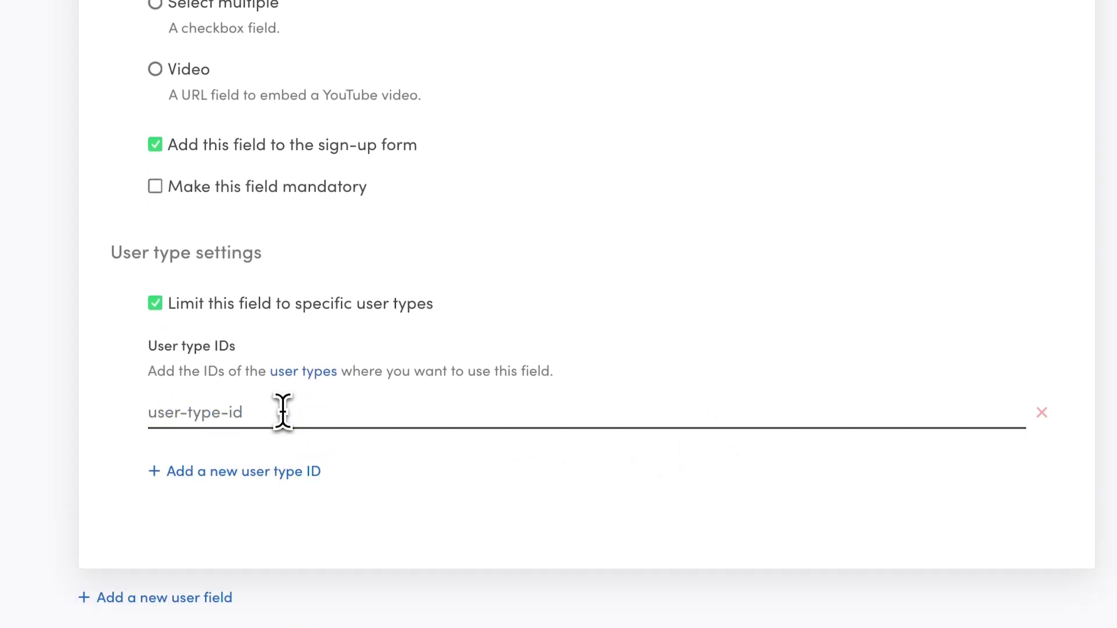
type("photographe")
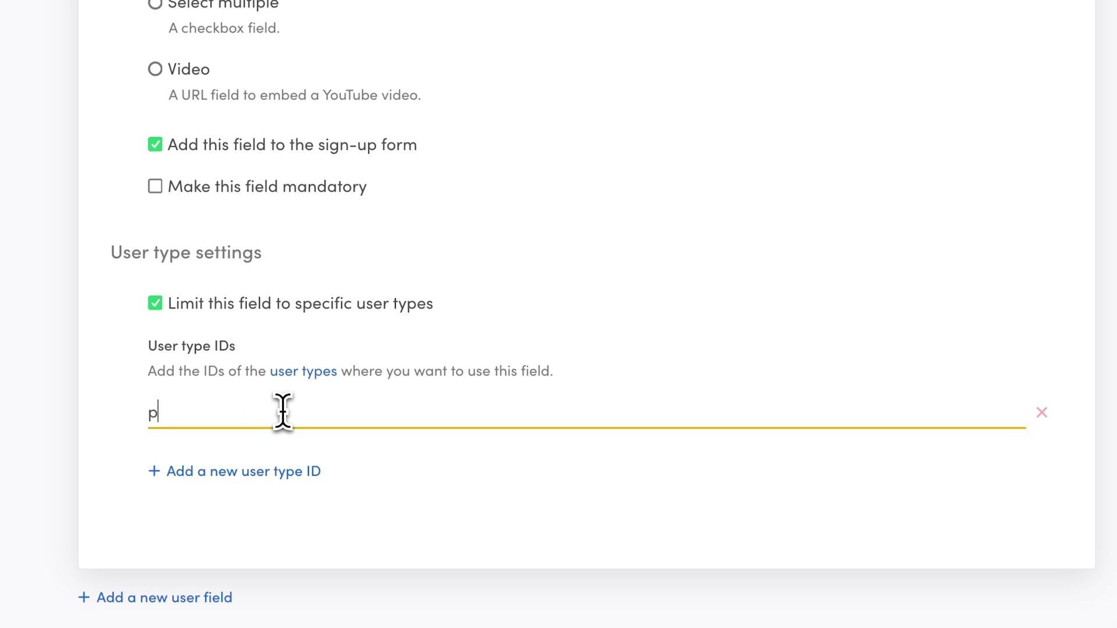
type("r")
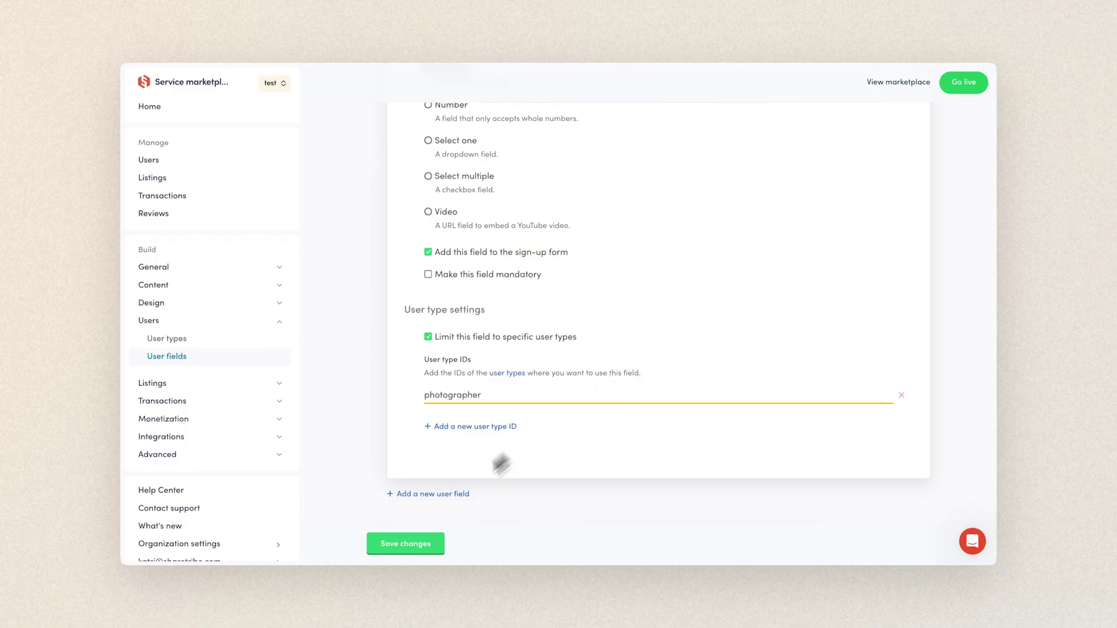
left_click(412, 545)
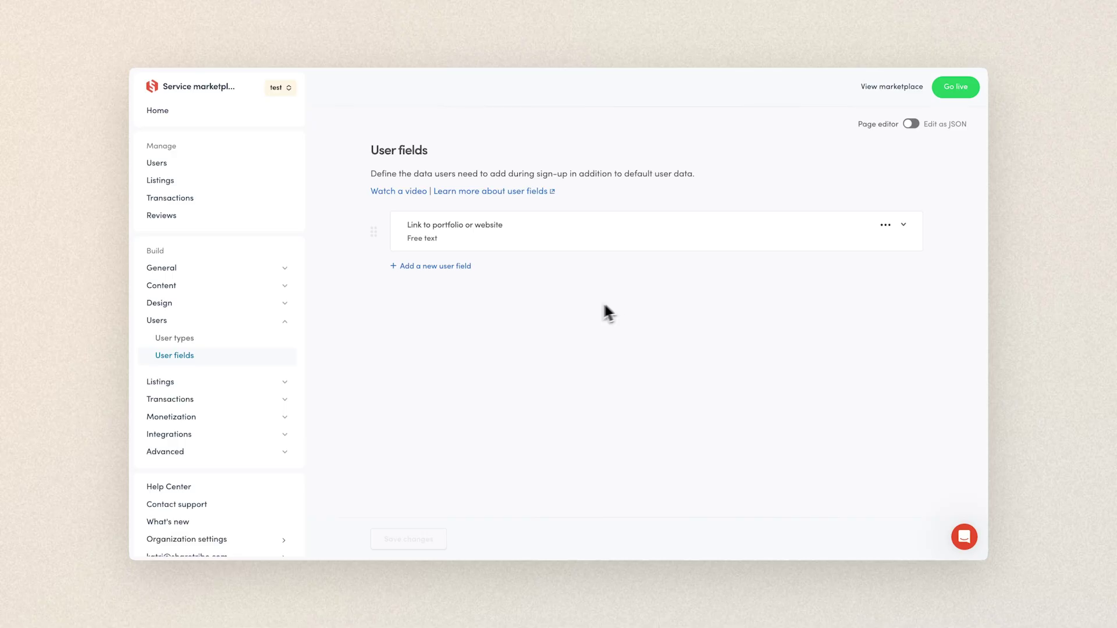
Step: Go to Listings > Listing types and expand the Booking per session listing type
left_click(284, 320)
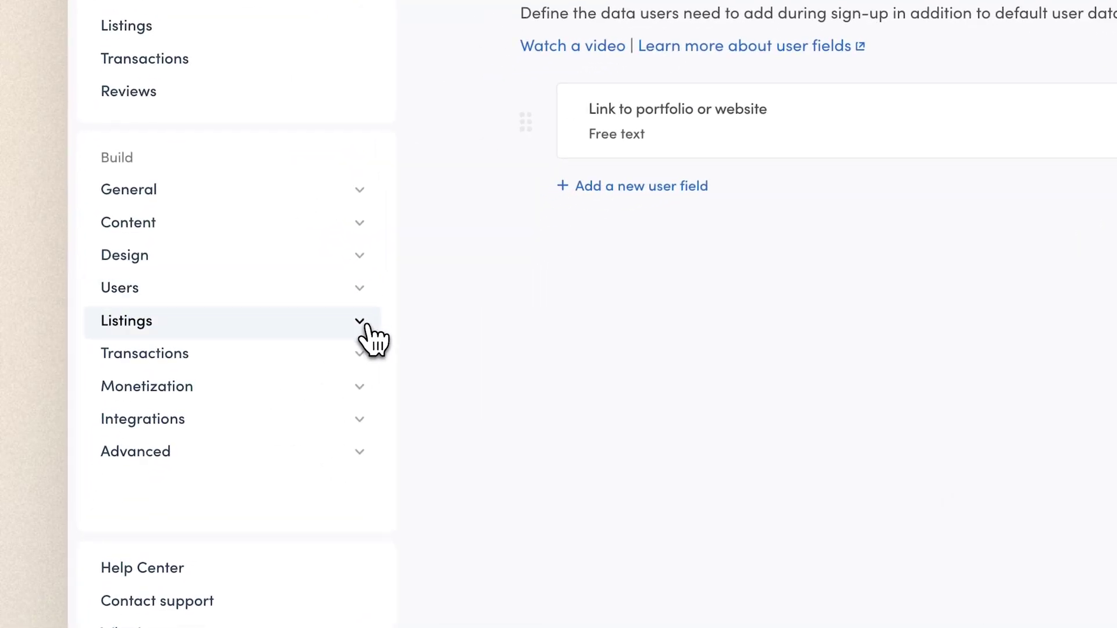
left_click(369, 337)
left_click(367, 360)
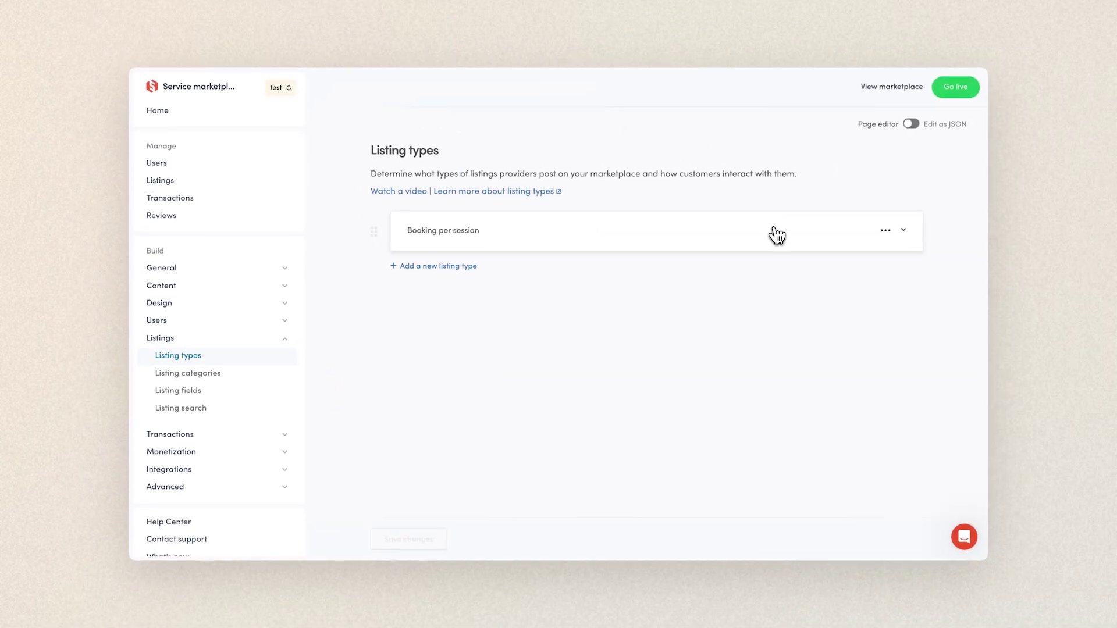
left_click(777, 235)
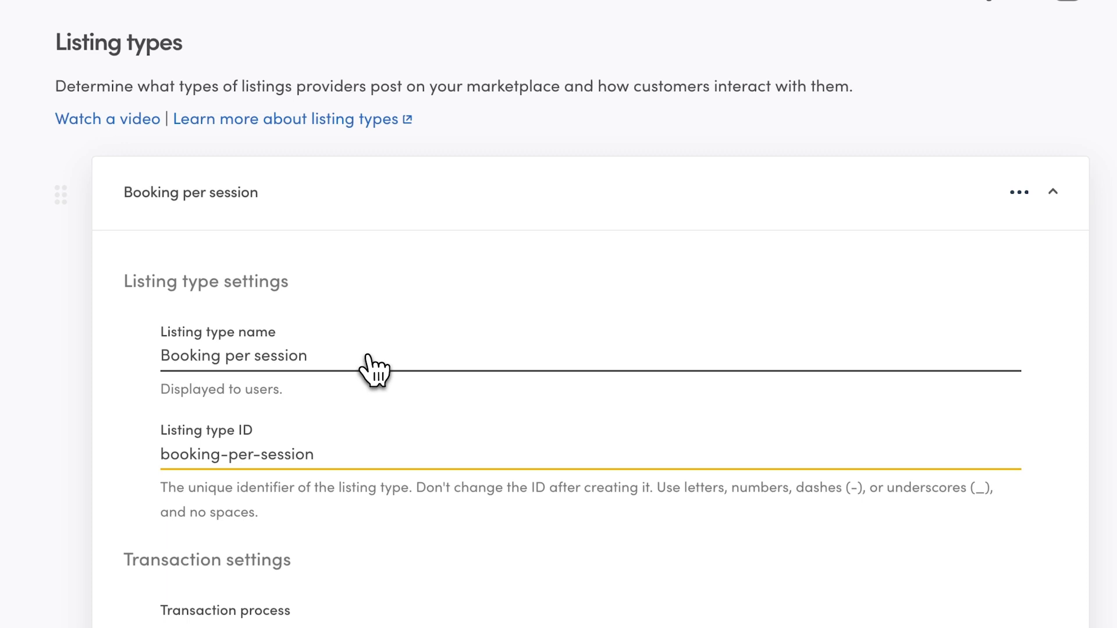
scroll(368, 357, "down", 3)
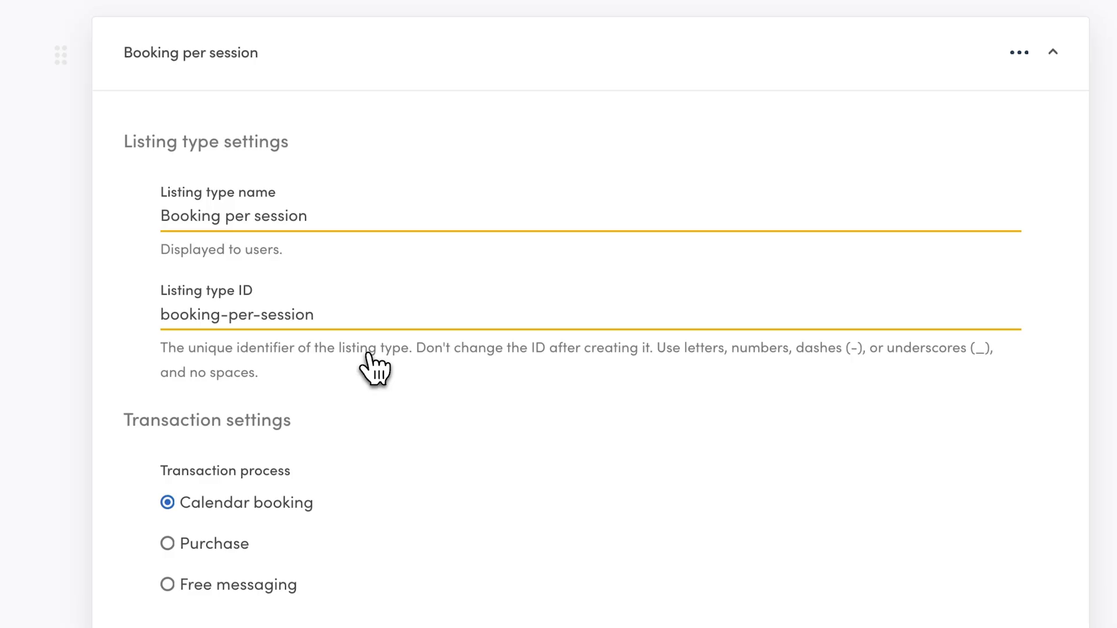
scroll(375, 369, "down", 5)
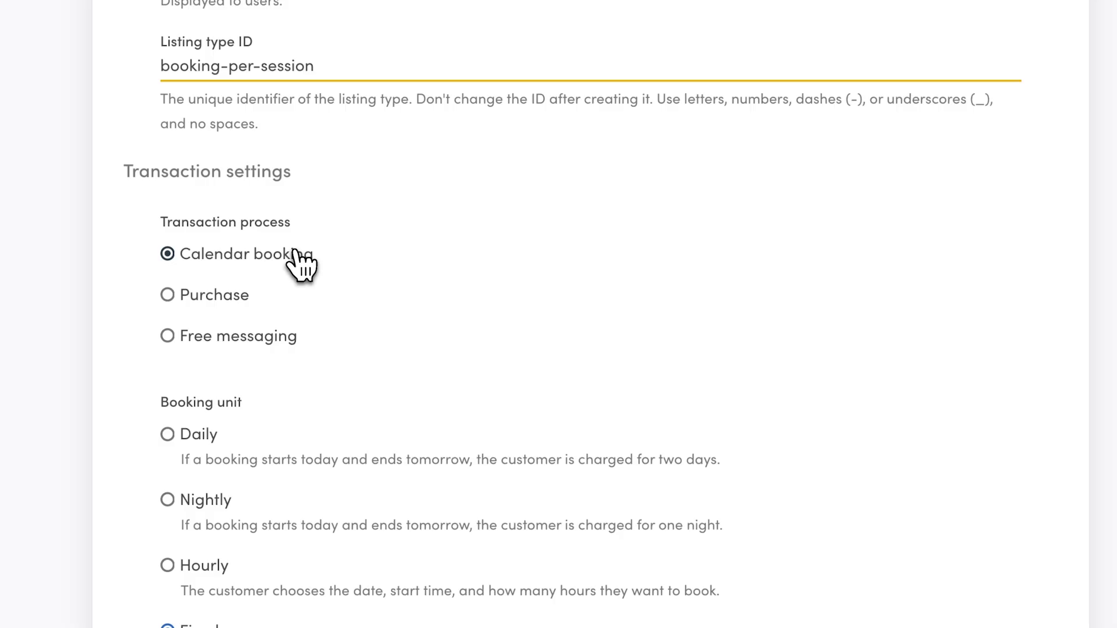
scroll(568, 274, "down", 5)
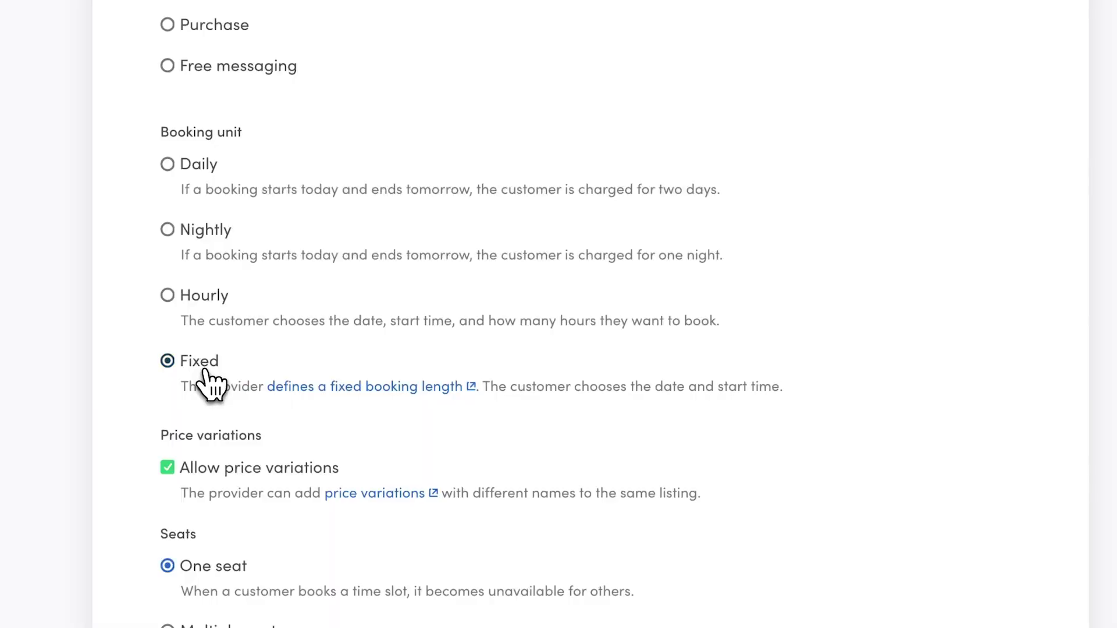
scroll(803, 374, "down", 4)
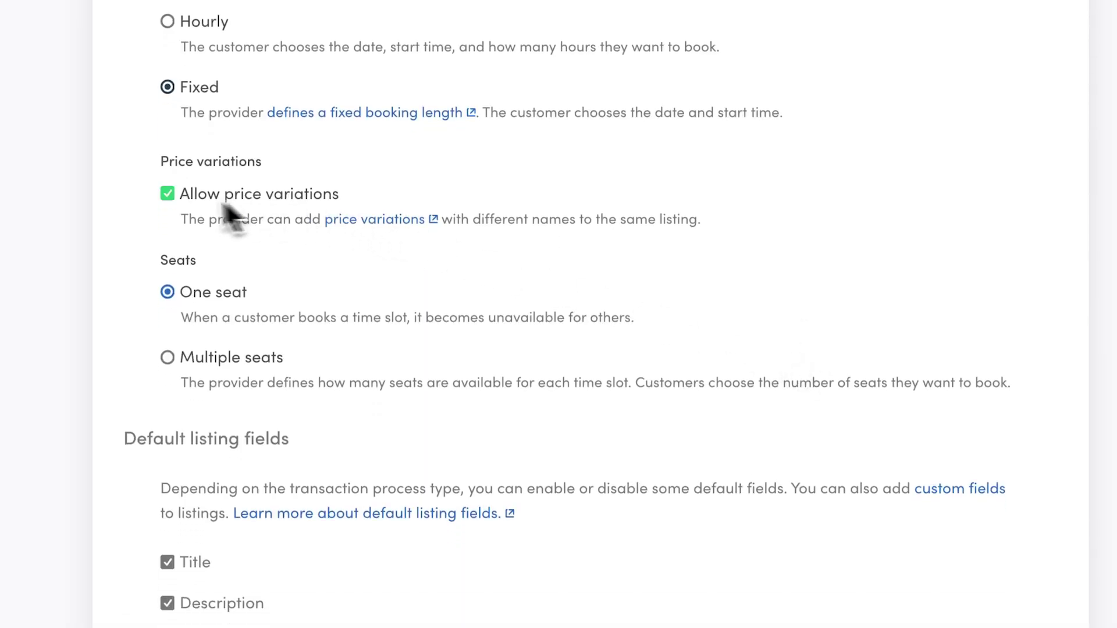
left_click(168, 195)
left_click(167, 195)
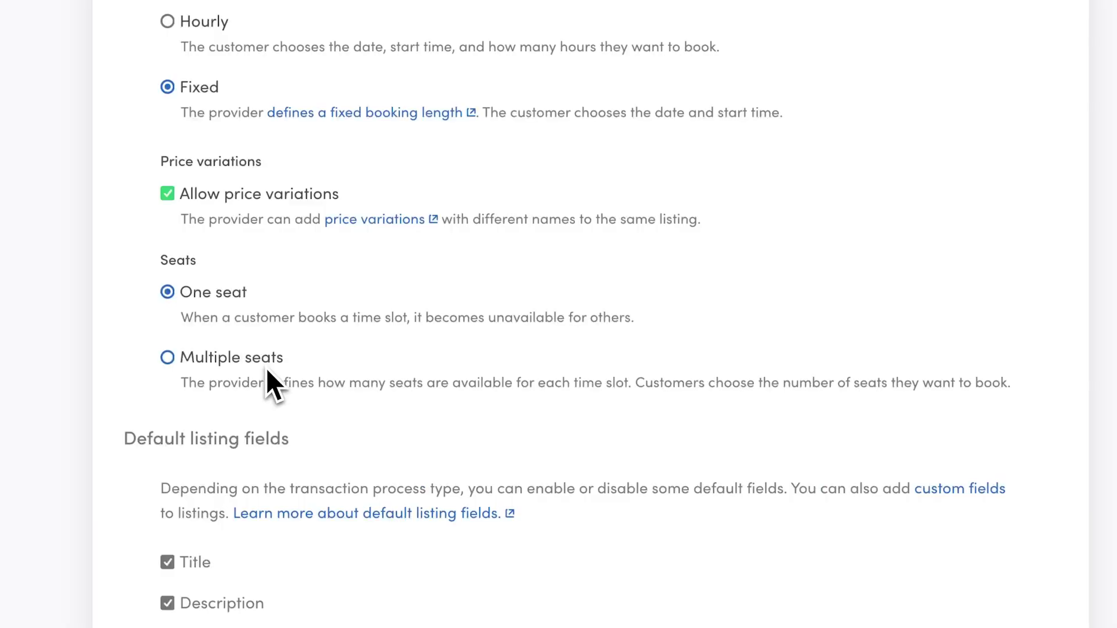
scroll(715, 341, "down", 2)
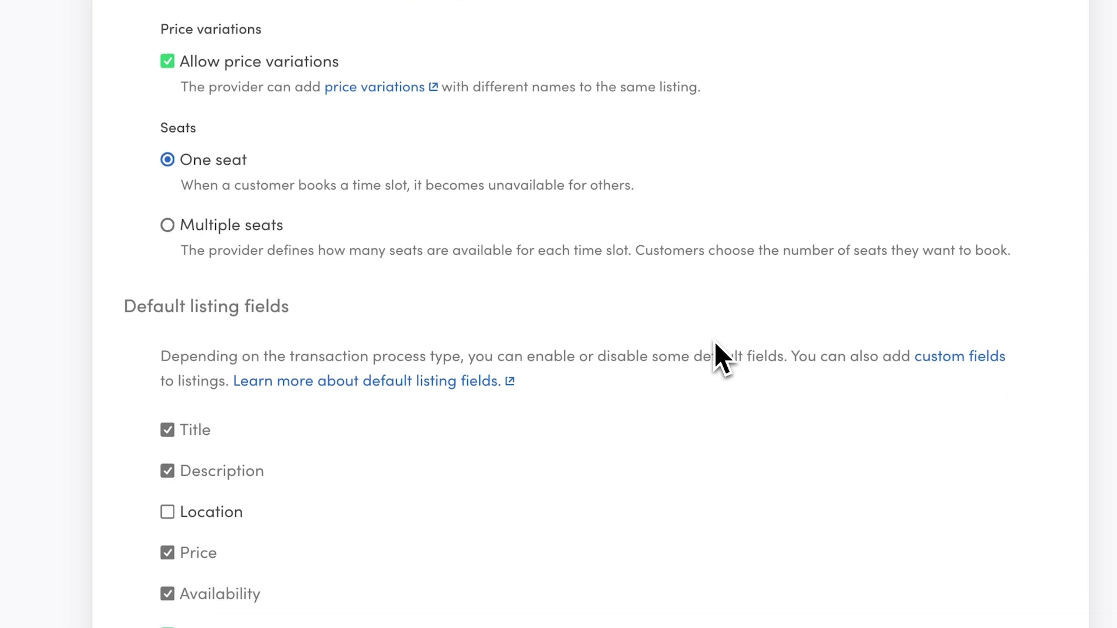
scroll(716, 344, "down", 2)
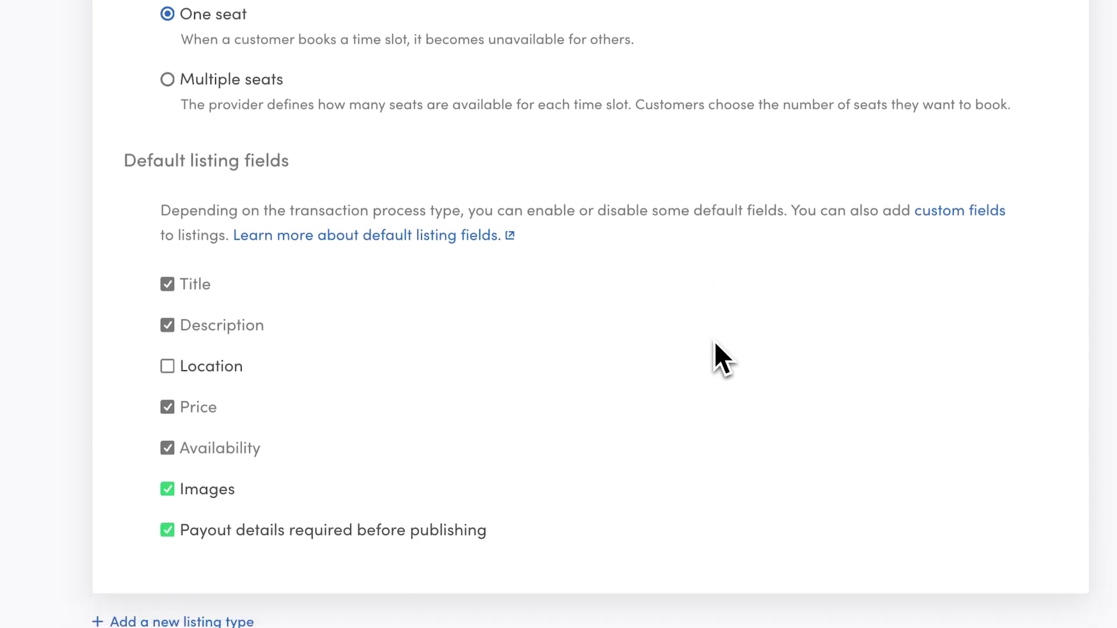
Step: Leave Location off and tick 'Payout details required before publishing' for Booking per session
left_click(220, 372)
left_click(220, 373)
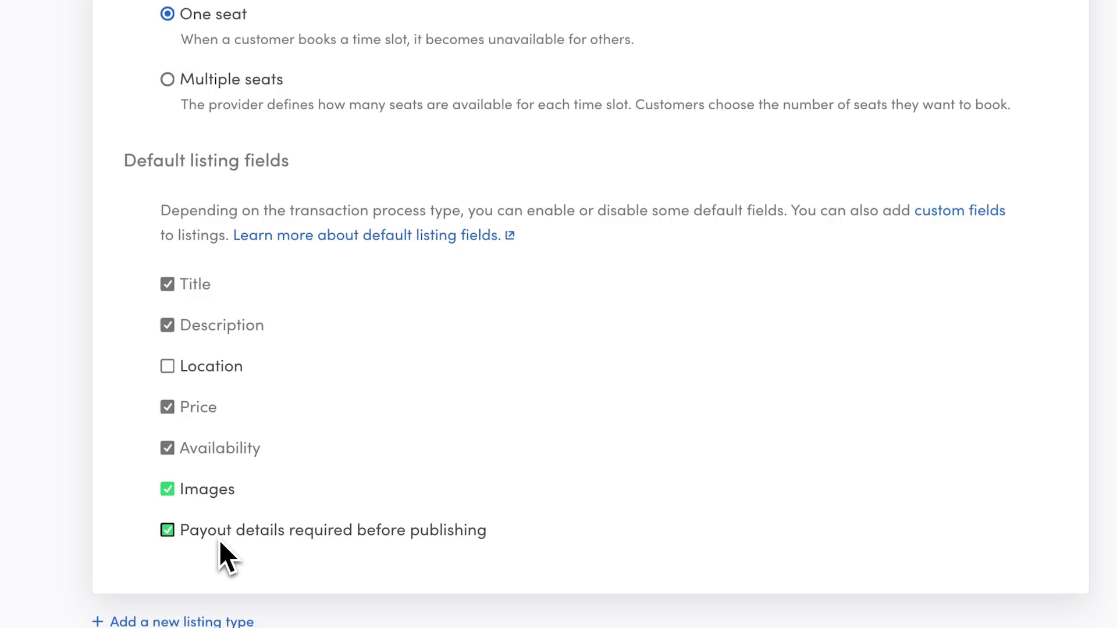
left_click(220, 540)
left_click(219, 540)
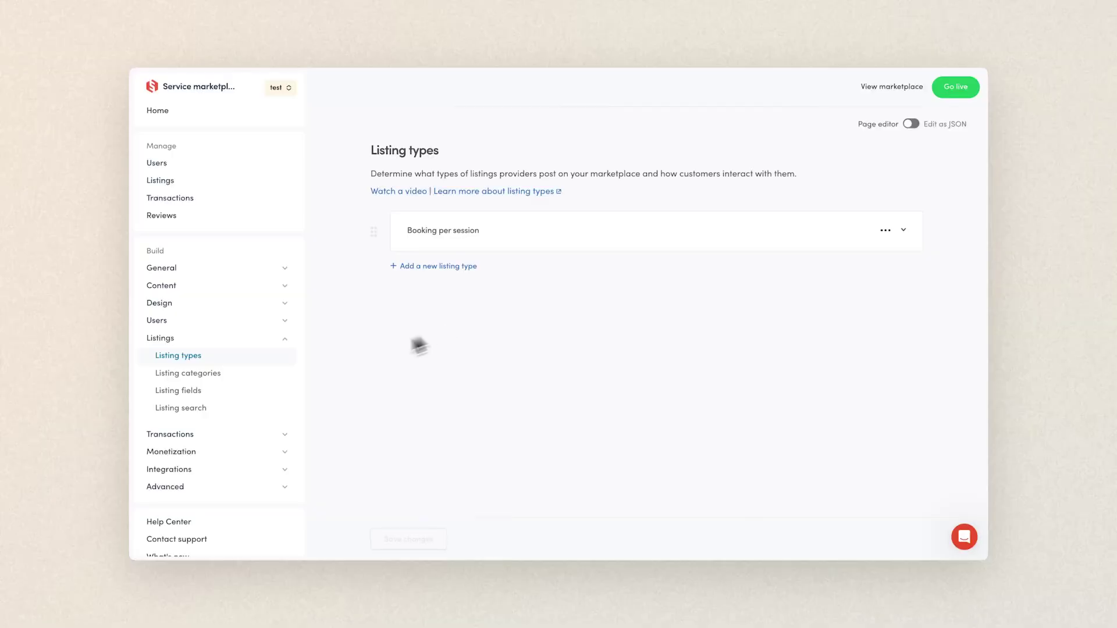
Step: Go to Listing categories, then Listing fields, to see the photography listing fields
left_click(269, 383)
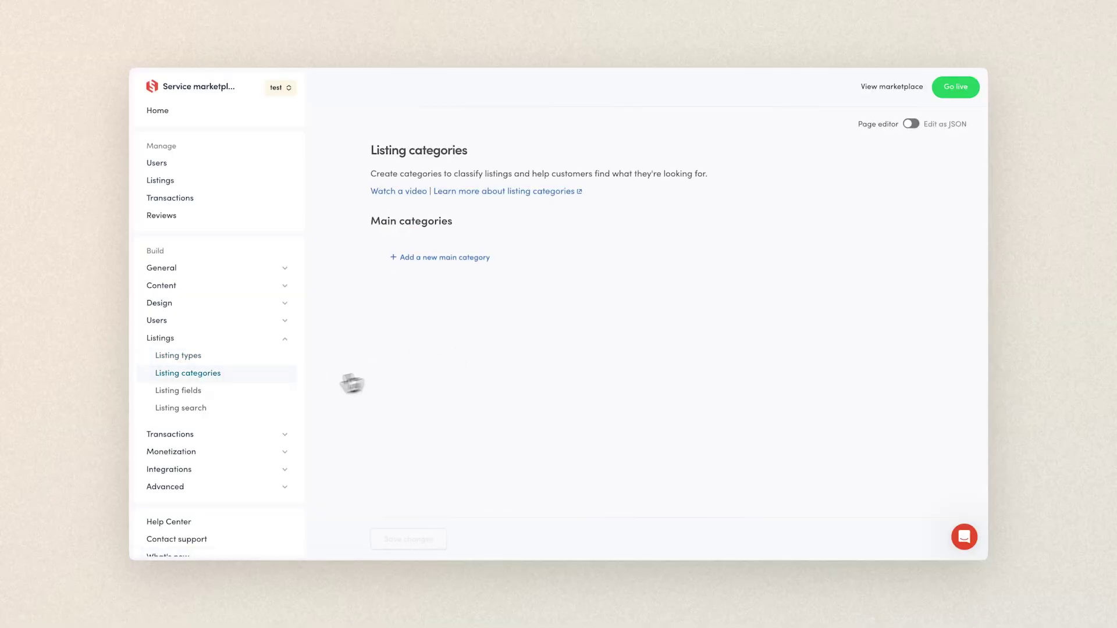
left_click(262, 401)
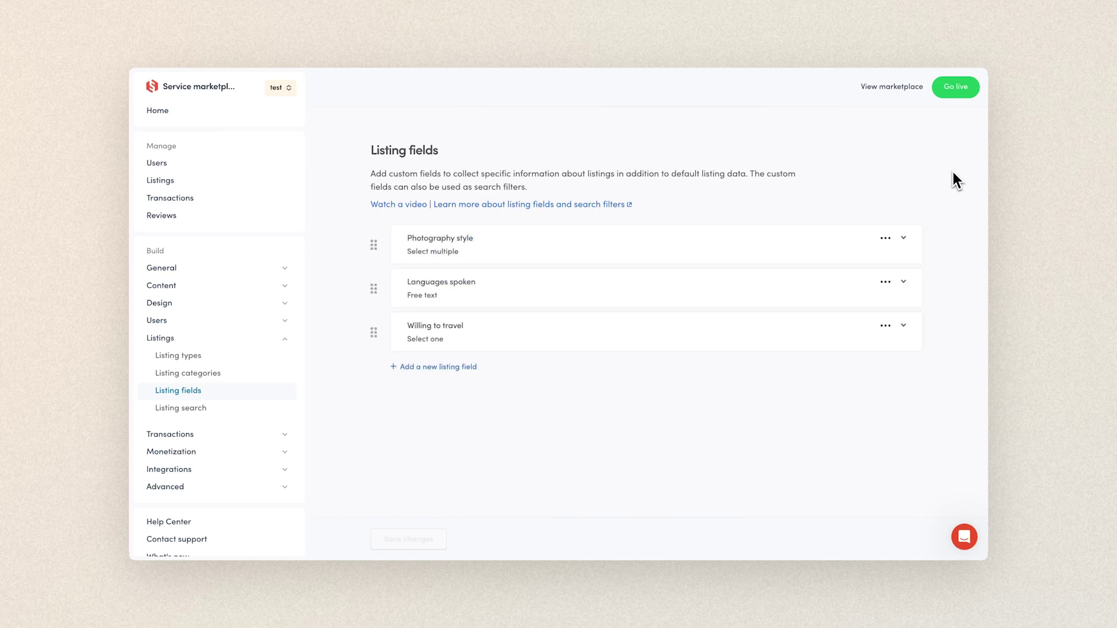
left_click(904, 244)
left_click(905, 251)
left_click(908, 288)
left_click(910, 288)
left_click(907, 331)
left_click(906, 345)
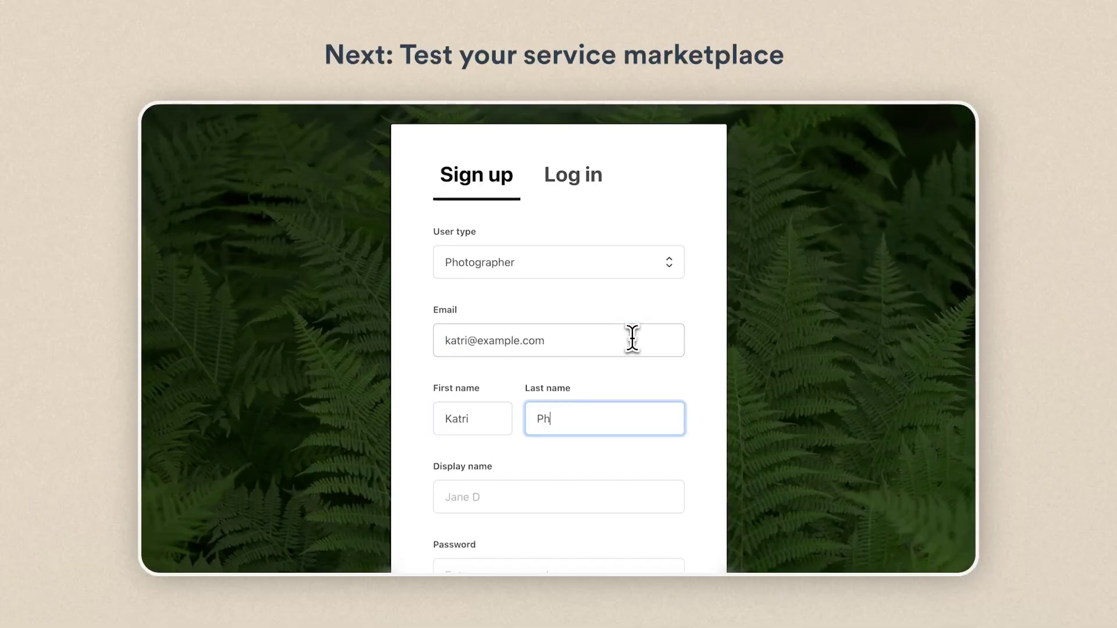
Step: Finish the signup form by entering the username and display name
type("otographist")
key("Tab")
type("Shutterbug")
key("Tab")
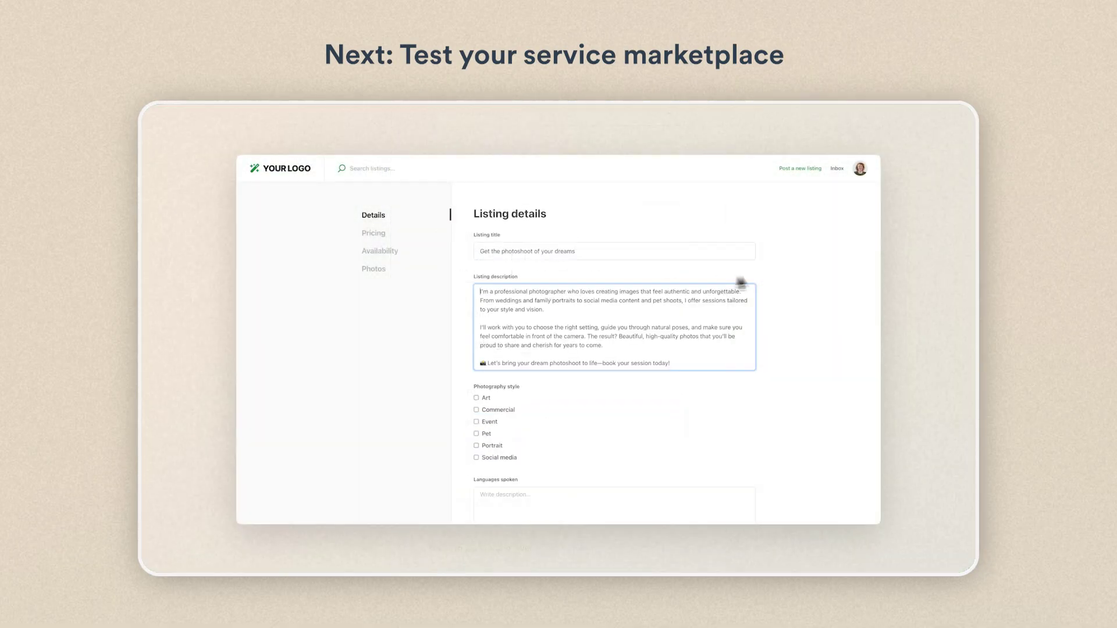
scroll(781, 280, "down", 2)
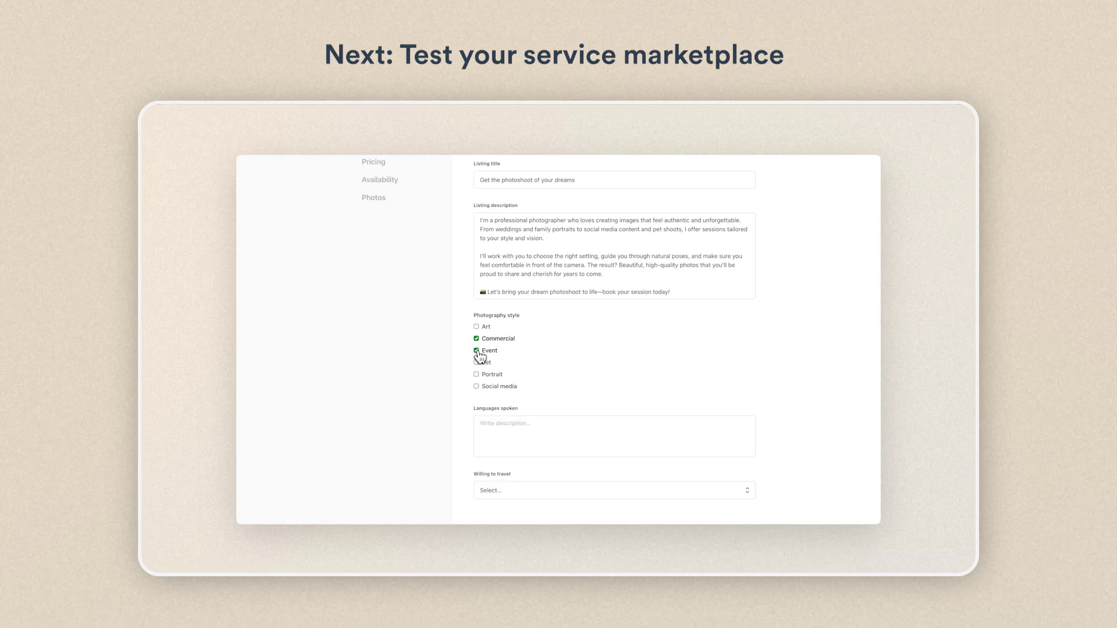
scroll(478, 393, "down", 2)
Step: Set Languages spoken to 'Finnish, English' and Willing to travel to Yes, then continue
left_click(678, 366)
type("Finnish, English")
left_click(705, 424)
left_click(706, 439)
scroll(705, 438, "down", 1)
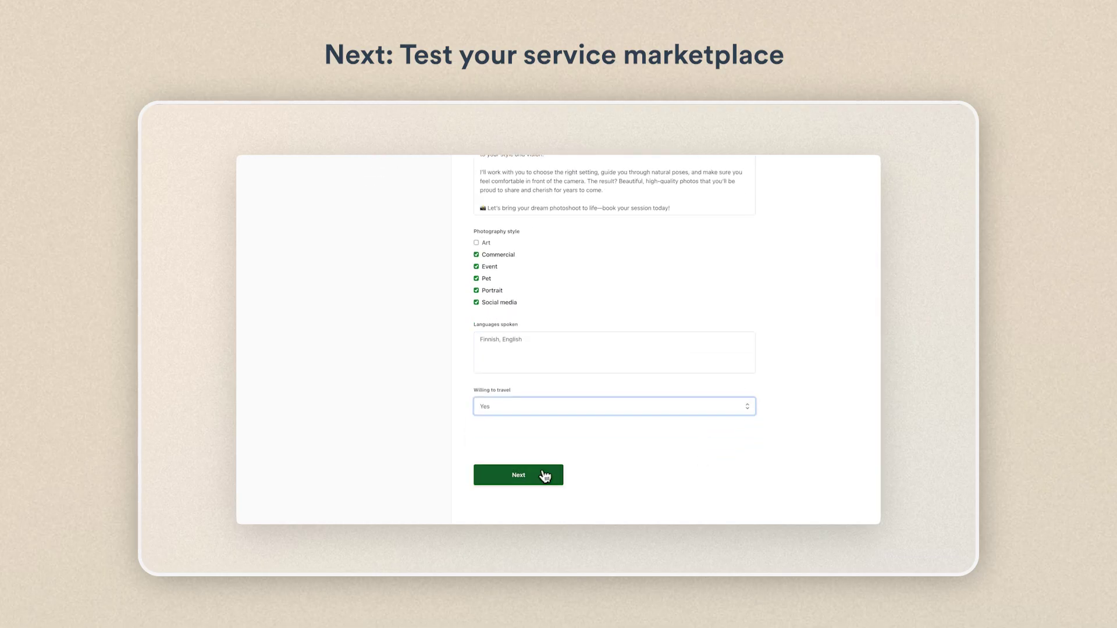
left_click(542, 476)
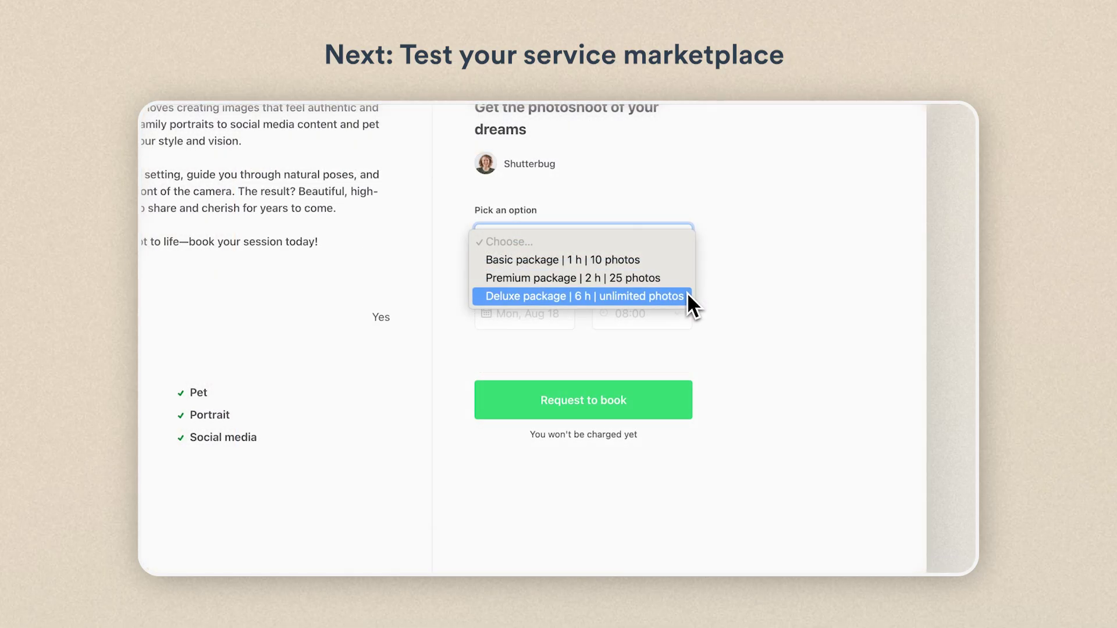
Step: Book the Deluxe package for Saturday, September 6, 2025 at 3:00 PM
left_click(689, 302)
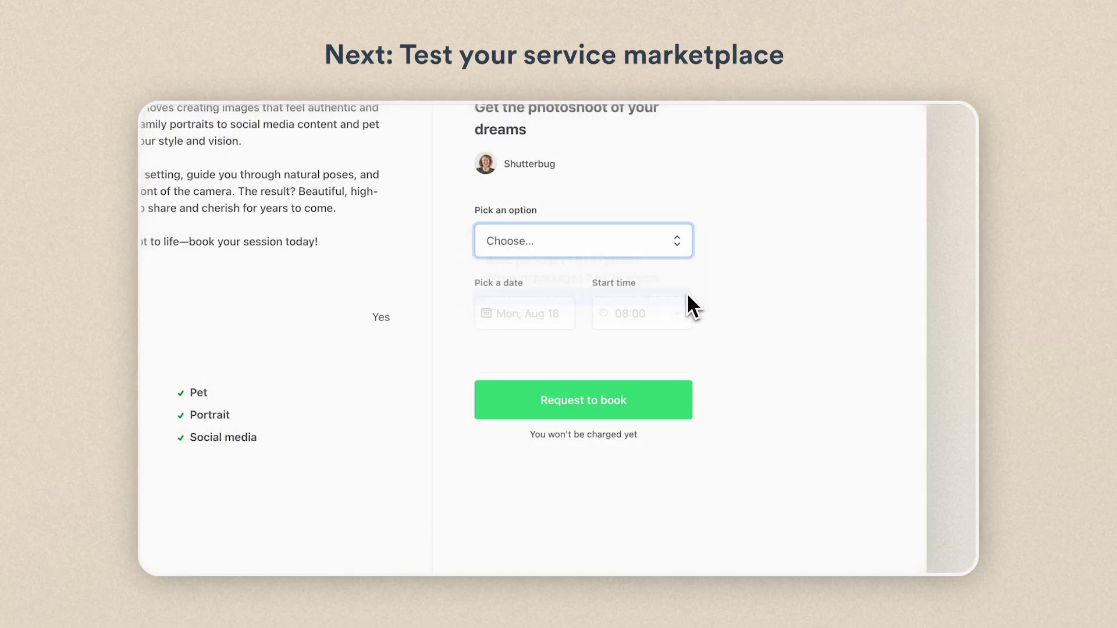
left_click(542, 313)
left_click(667, 357)
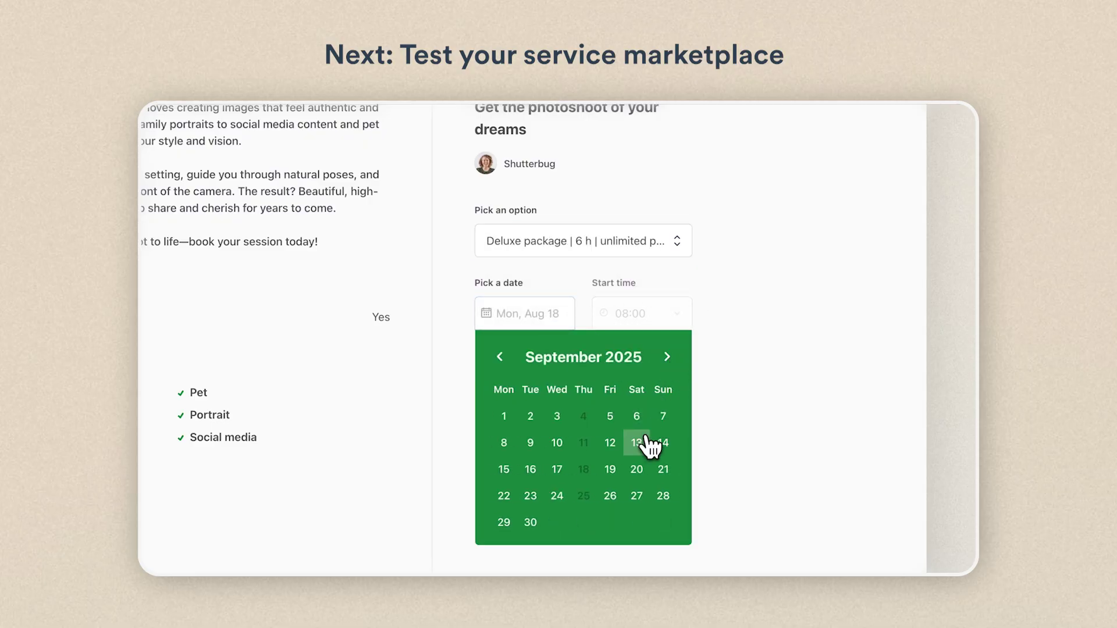
left_click(638, 420)
left_click(682, 320)
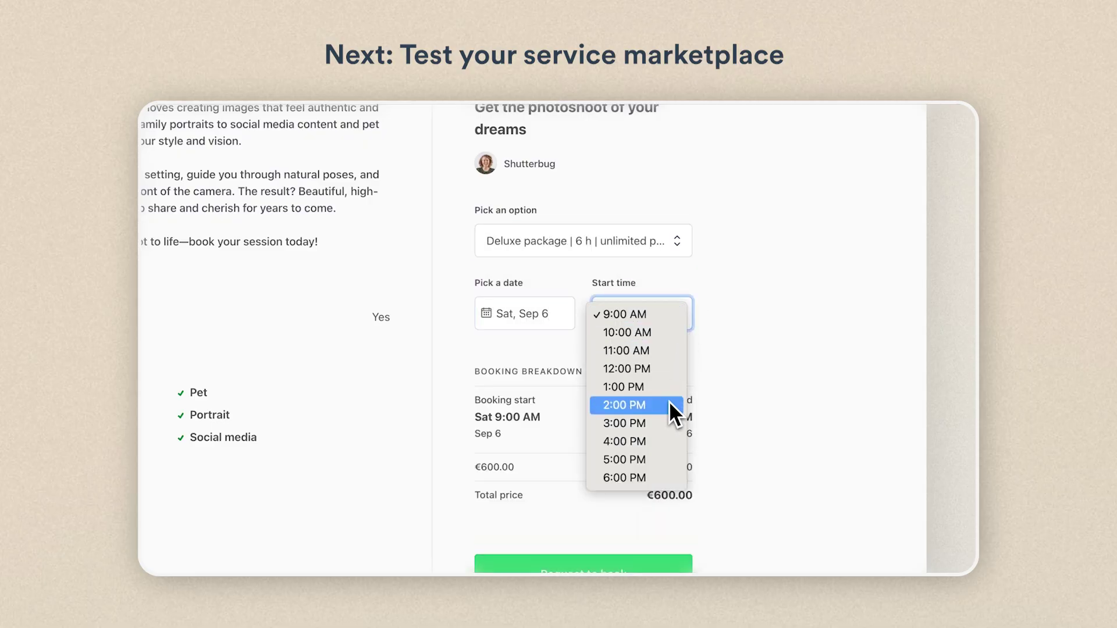
left_click(663, 422)
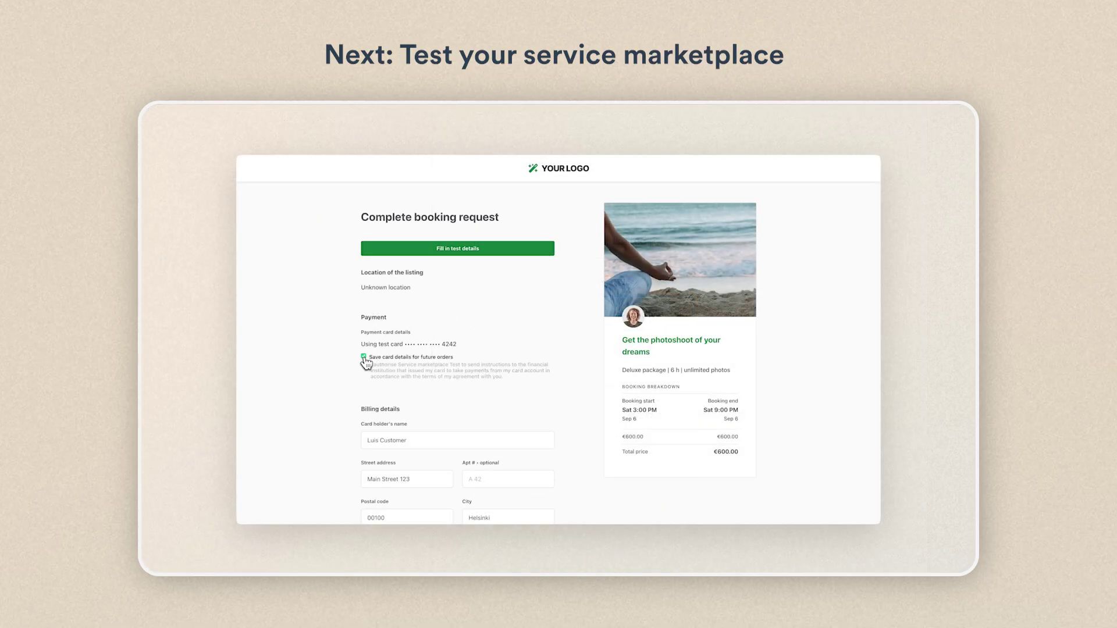
scroll(345, 397, "down", 5)
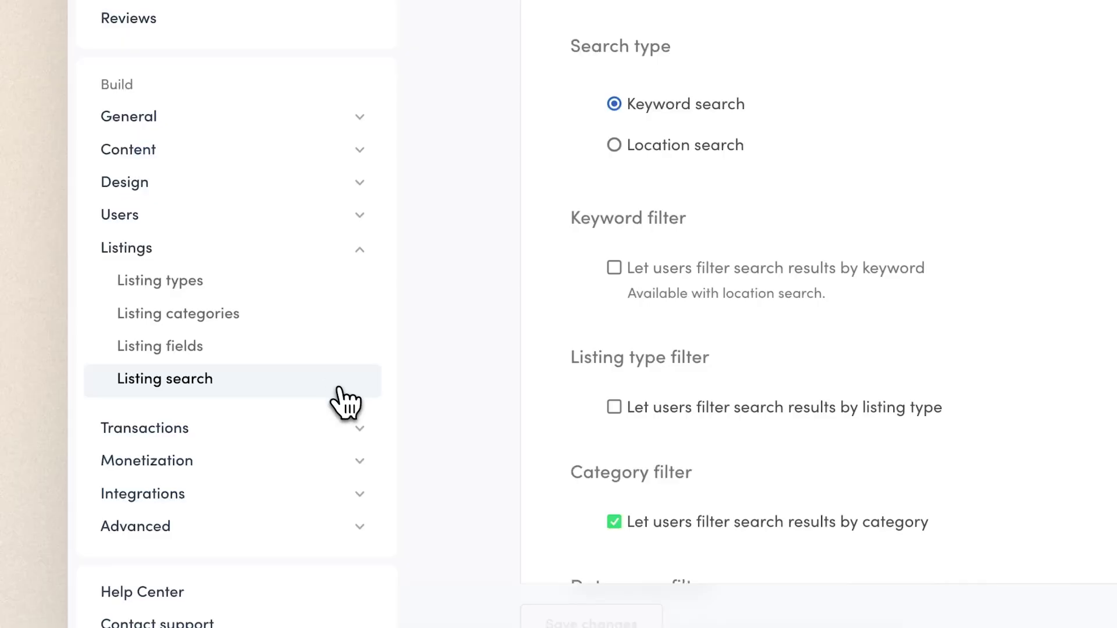
Step: Review the Transactions settings and the Monetization commission settings
left_click(360, 426)
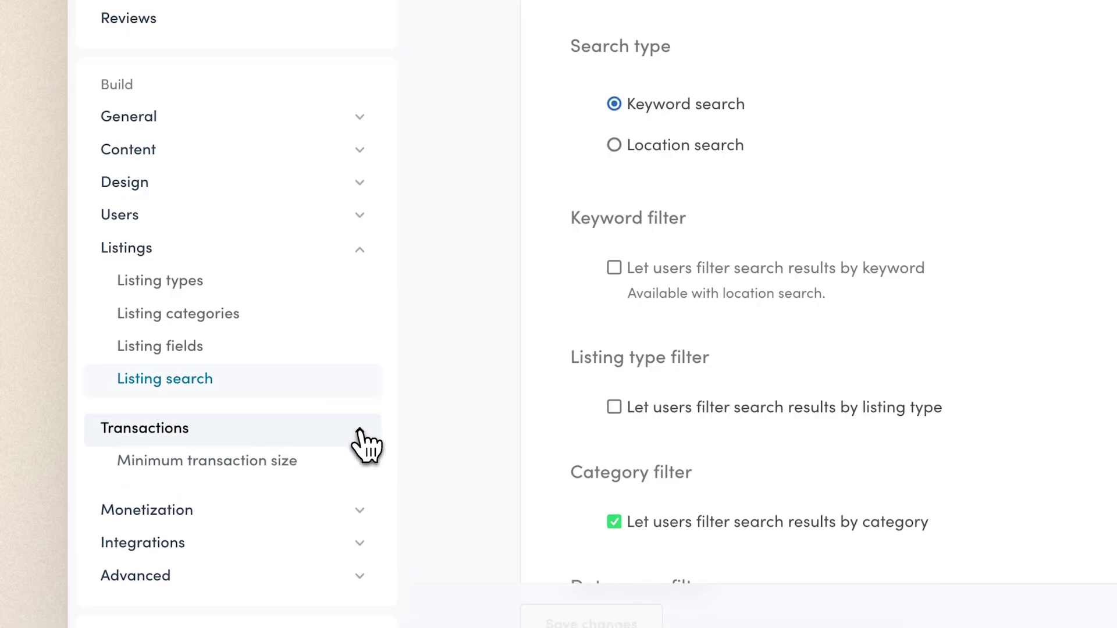
left_click(358, 510)
left_click(356, 481)
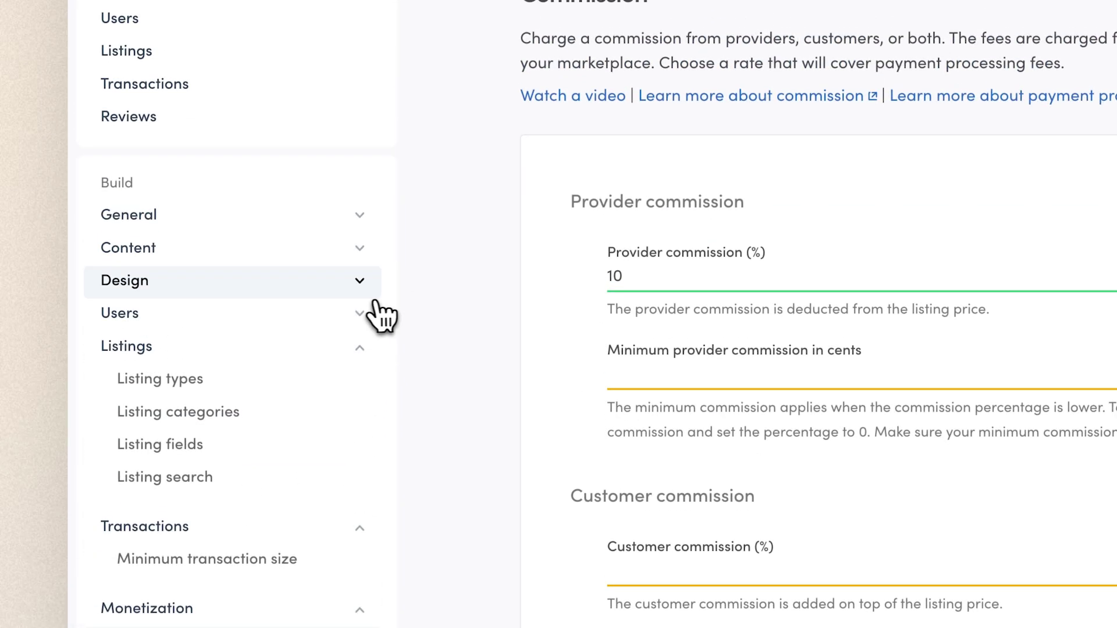
Step: Review the Design branding and layout settings
left_click(365, 287)
left_click(339, 314)
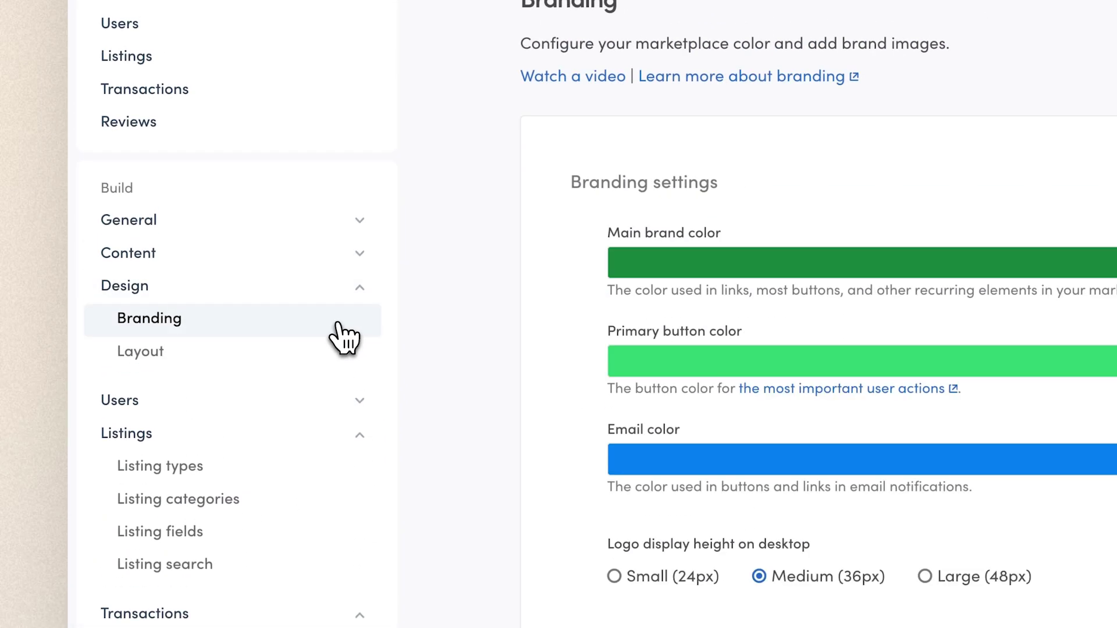
left_click(336, 355)
Step: Check the Content pages list, then bring up the Top bar settings
left_click(366, 256)
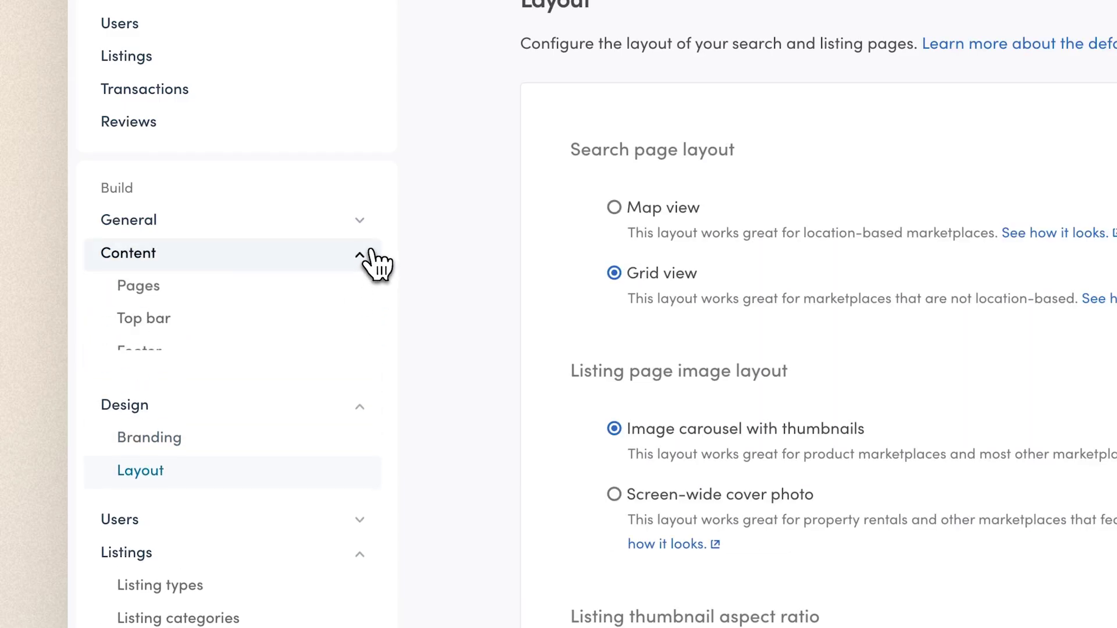
left_click(356, 291)
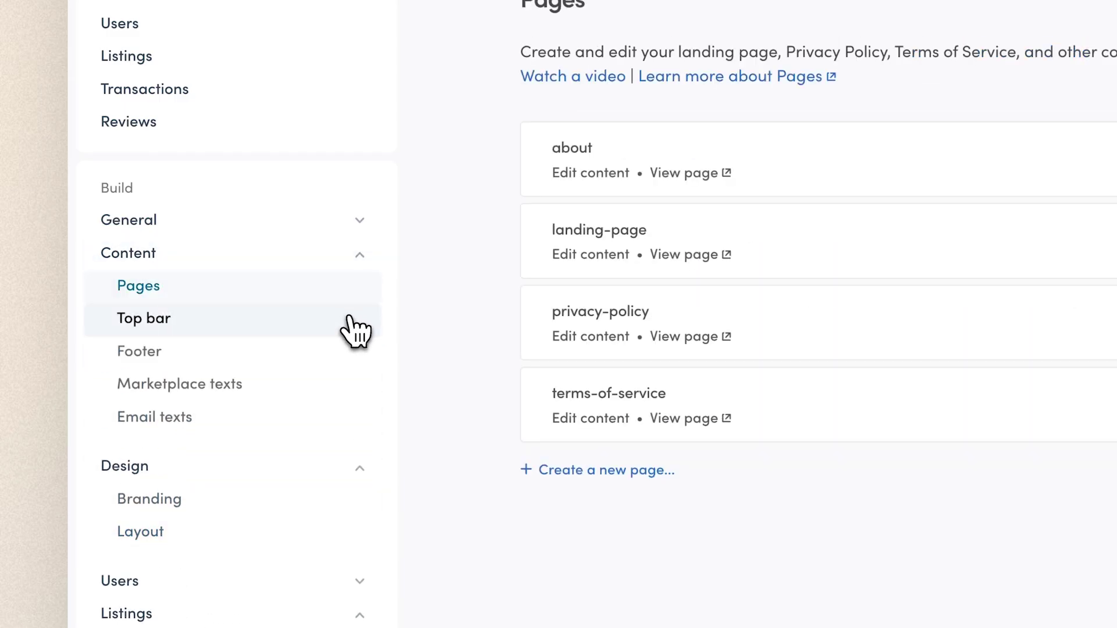
left_click(355, 326)
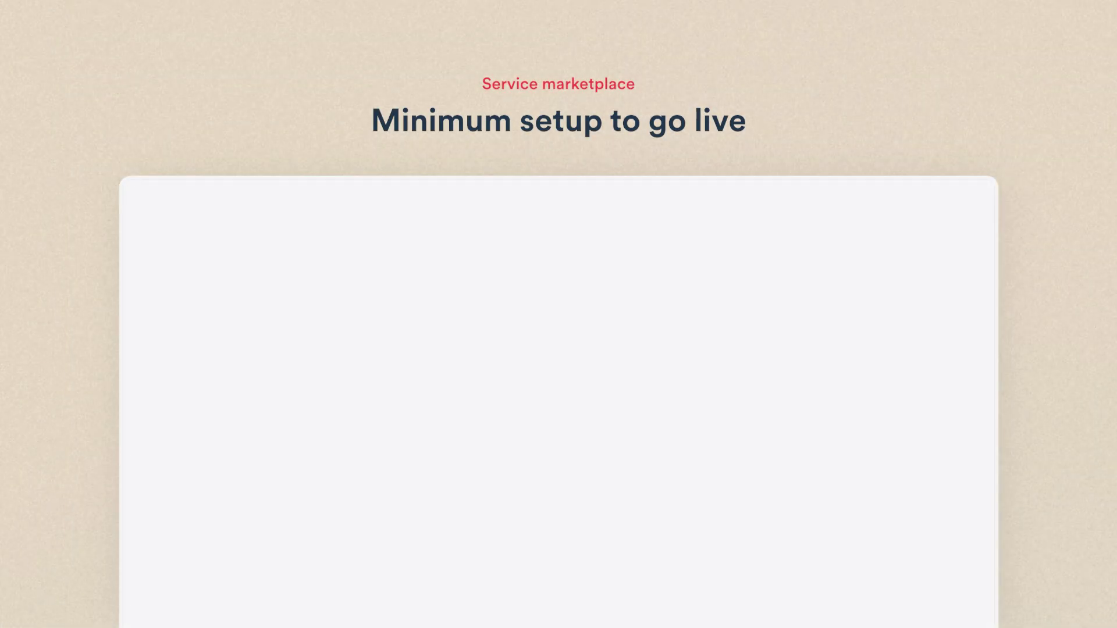